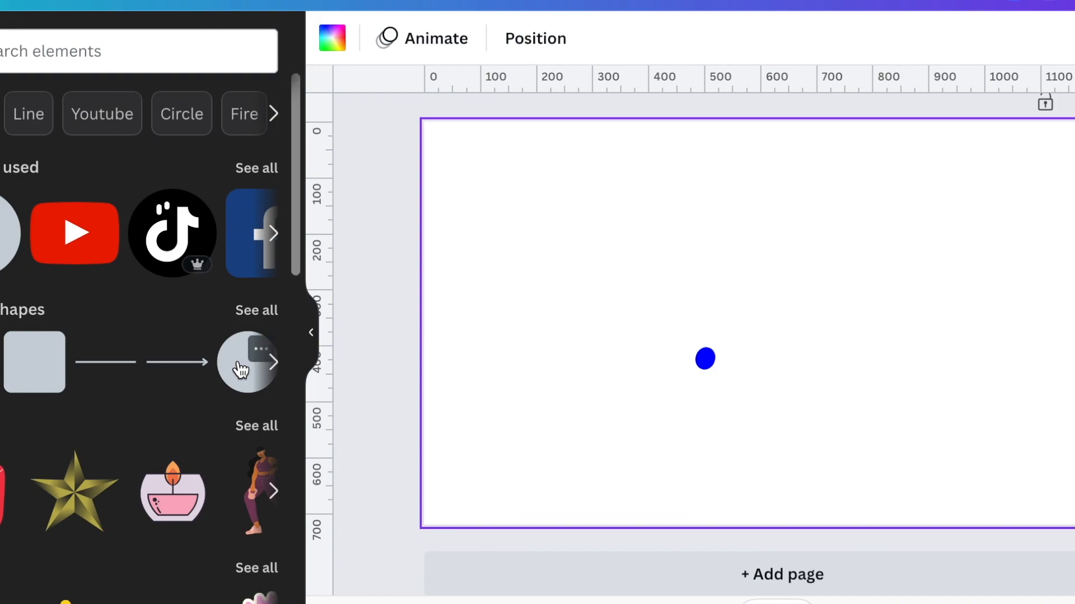
# Step: Add a circle shape, shrink it to a tiny dot and place it inside the blue oval as the bird's eye
pyautogui.click(238, 361)
pyautogui.scroll(5, 840, 365)
pyautogui.scroll(3, 950, 336)
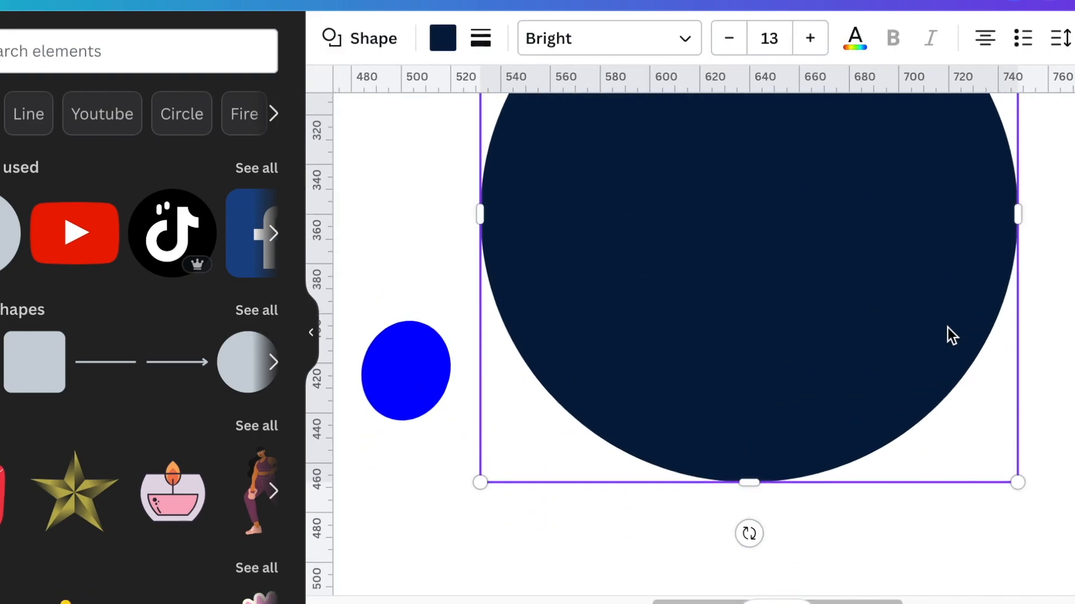
pyautogui.moveTo(1013, 141); pyautogui.dragTo(625, 355)
pyautogui.moveTo(666, 331); pyautogui.dragTo(505, 492)
pyautogui.moveTo(872, 603); pyautogui.dragTo(824, 603)
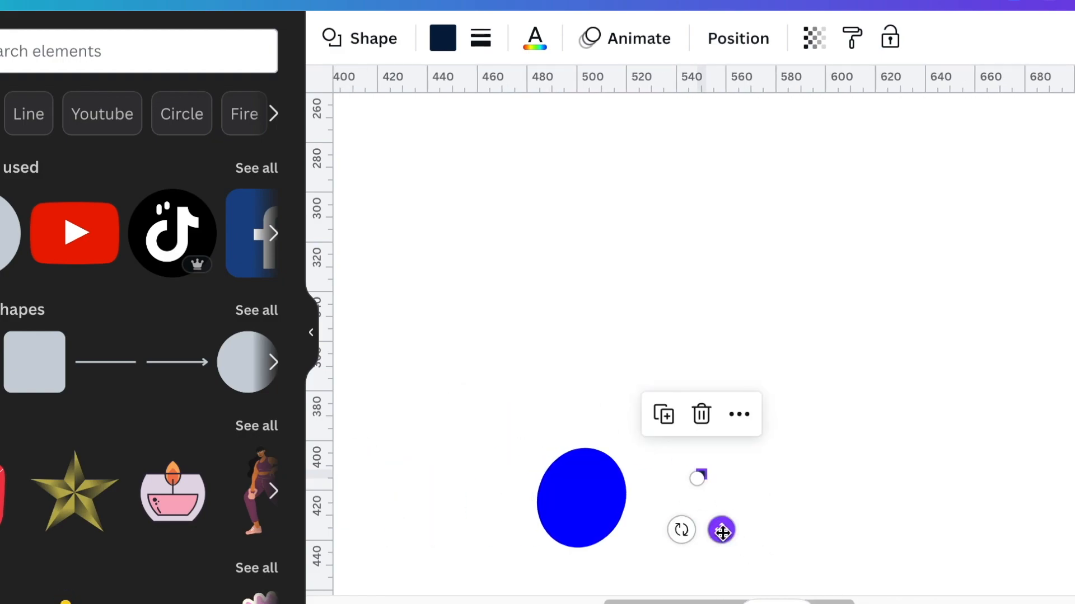
pyautogui.moveTo(722, 529); pyautogui.dragTo(585, 552)
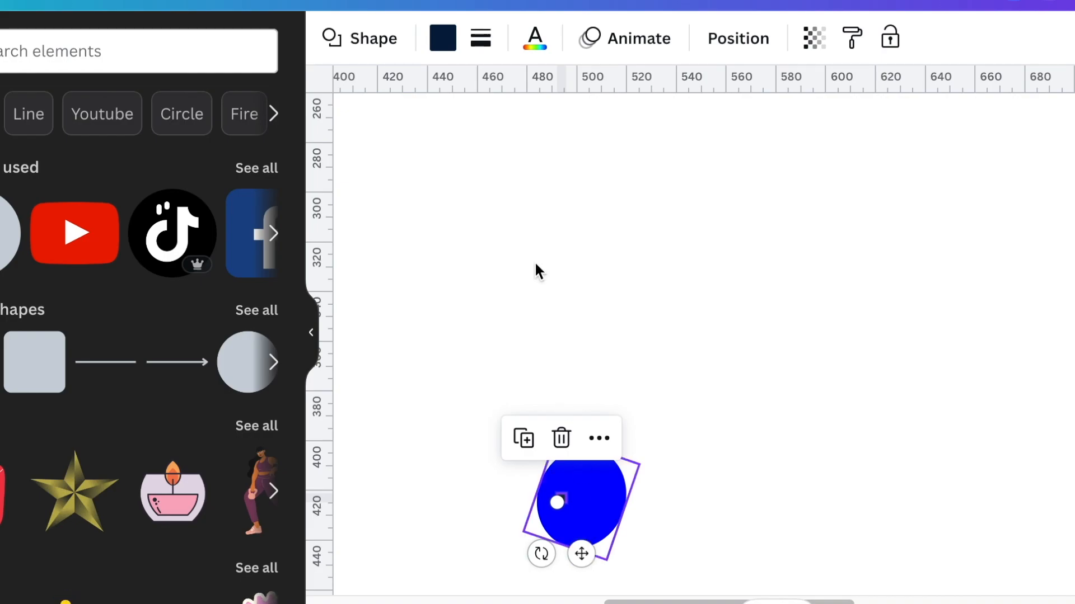
# Step: Colour the small eye dot white
pyautogui.click(443, 38)
pyautogui.click(192, 170)
pyautogui.click(451, 371)
# Step: Add an upside-down triangle, shrink and narrow it, and place it just below the blue oval as a beak
pyautogui.scroll(-3, 463, 401)
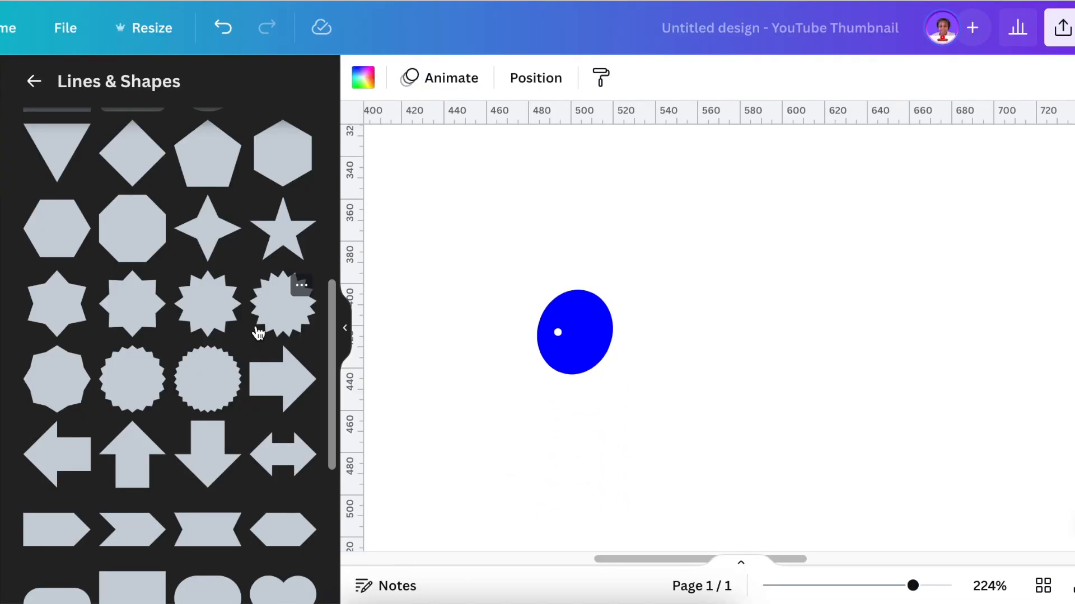
pyautogui.scroll(-4, 259, 333)
pyautogui.scroll(6, 257, 330)
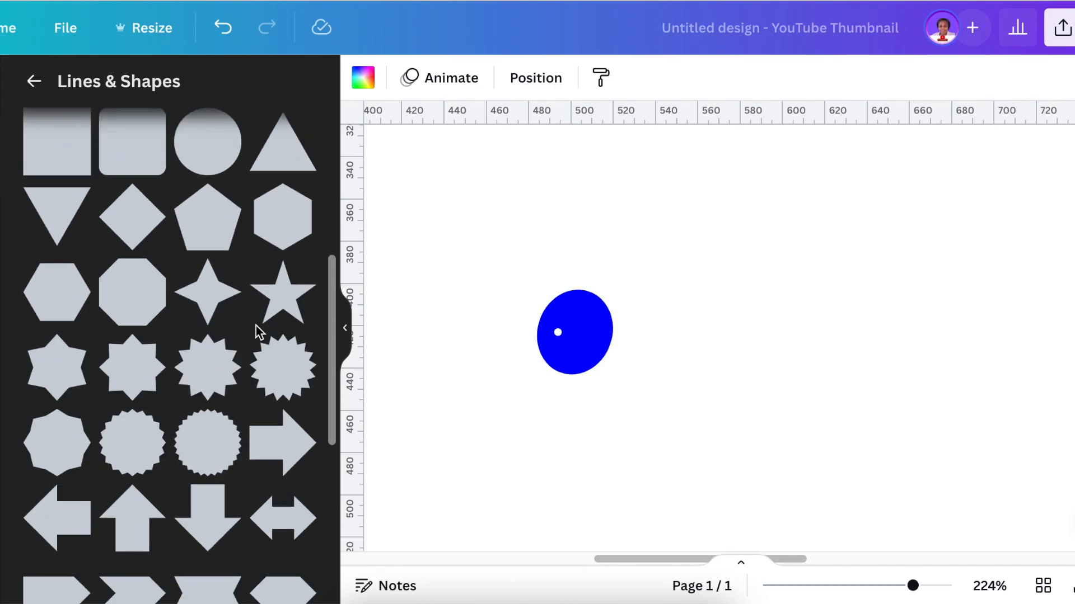
pyautogui.click(56, 331)
pyautogui.moveTo(700, 315); pyautogui.dragTo(761, 443)
pyautogui.moveTo(1022, 135); pyautogui.dragTo(657, 249)
pyautogui.moveTo(722, 460); pyautogui.dragTo(619, 458)
pyautogui.moveTo(619, 520); pyautogui.dragTo(593, 445)
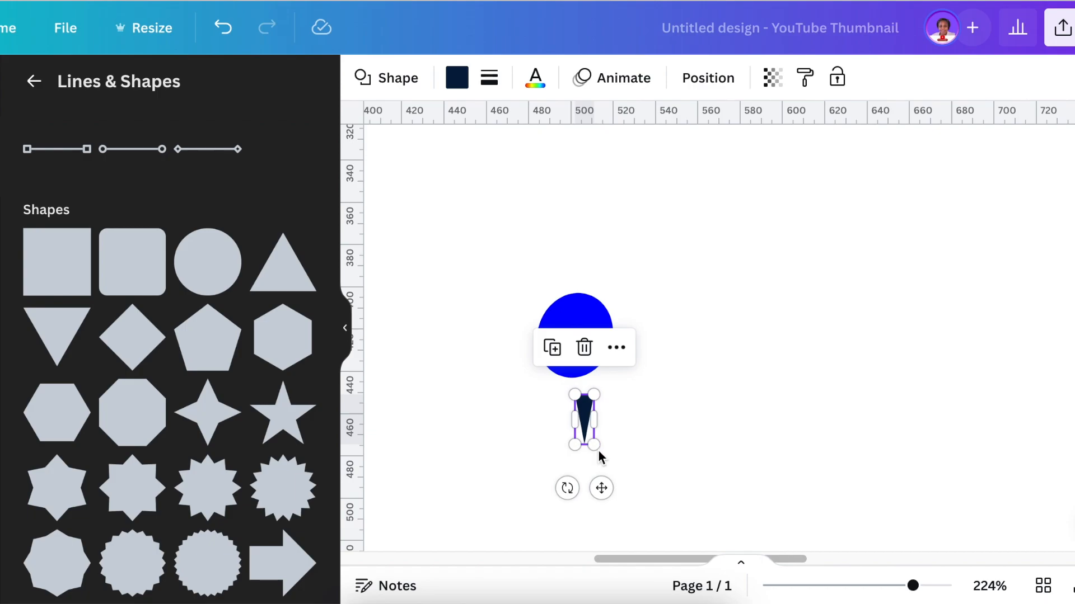
# Step: Recolour the beak triangle in the same blue as the head
pyautogui.click(456, 77)
pyautogui.click(144, 187)
pyautogui.click(11, 192)
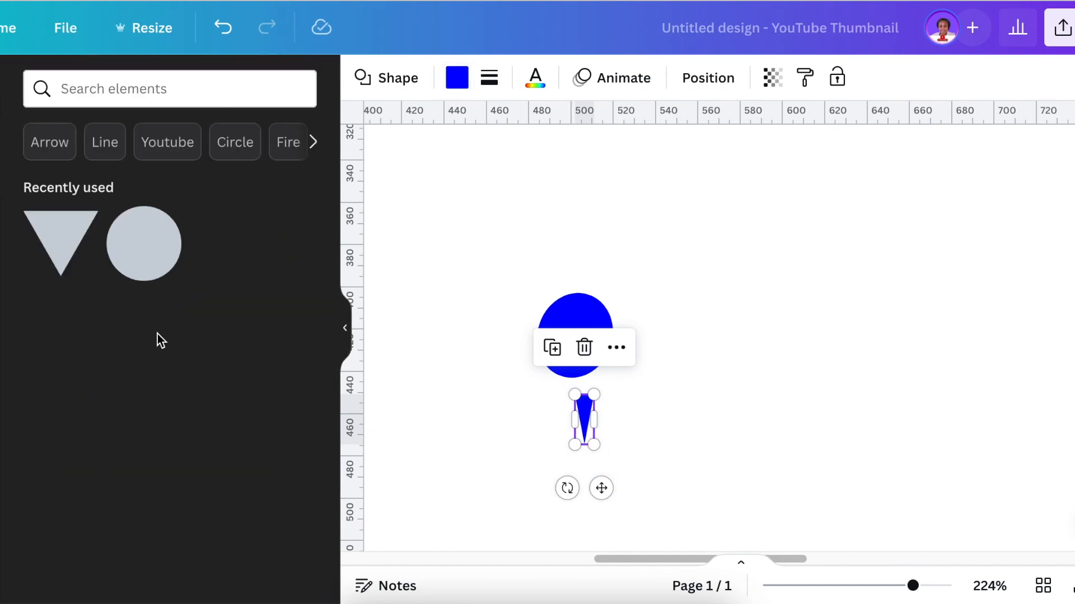
# Step: Shrink the beak triangle a little more and attach it to the underside of the blue head
pyautogui.click(298, 309)
pyautogui.scroll(-5, 249, 364)
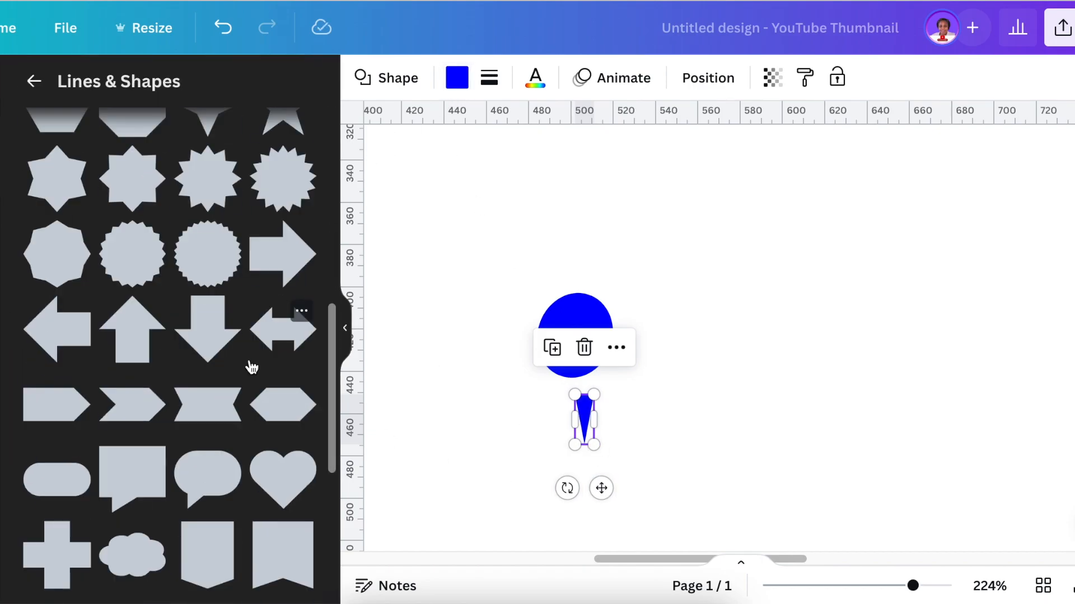
pyautogui.moveTo(593, 445); pyautogui.dragTo(588, 429)
pyautogui.moveTo(565, 472); pyautogui.dragTo(556, 441)
pyautogui.moveTo(845, 585)
pyautogui.mouseDown()
pyautogui.moveTo(815, 586)
pyautogui.moveTo(828, 586)
pyautogui.mouseUp()
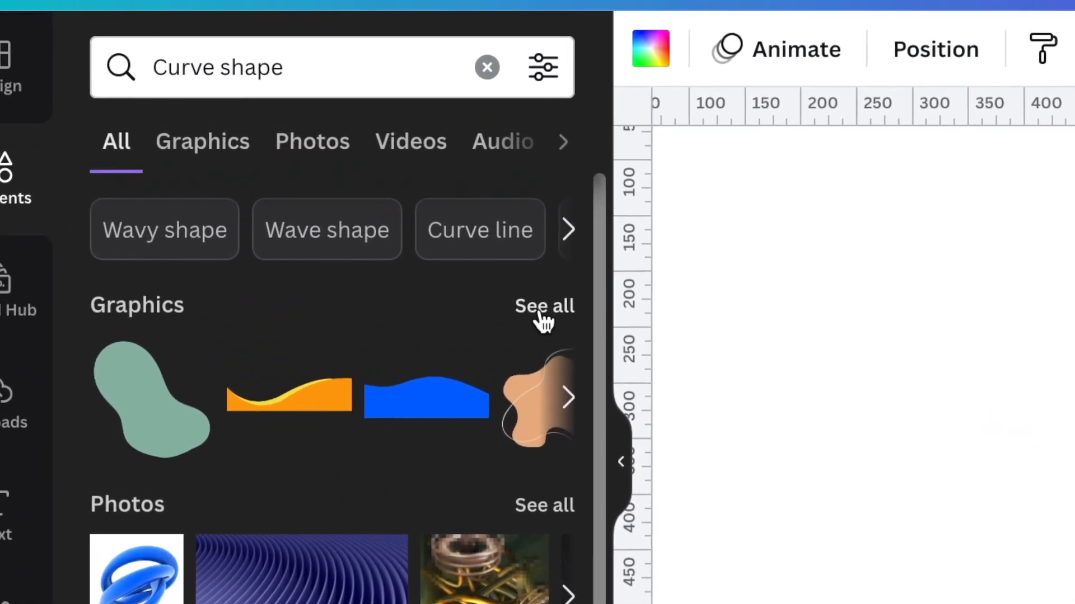
# Step: Add the salmon curved band from the "Curve shape" graphics, then shrink, rotate and attach it behind the head as the neck
pyautogui.click(542, 322)
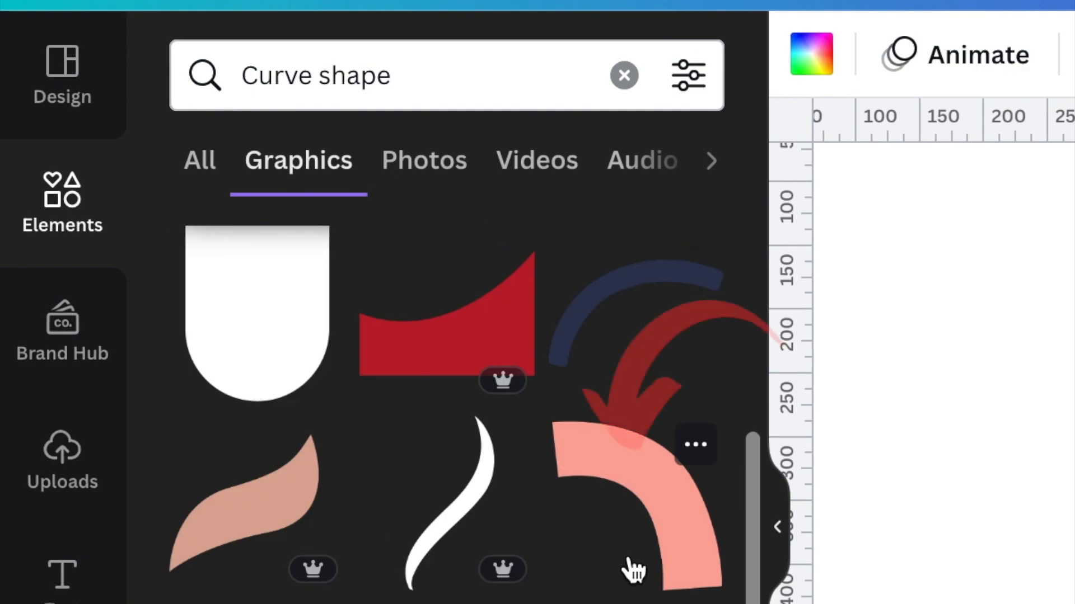
pyautogui.click(629, 559)
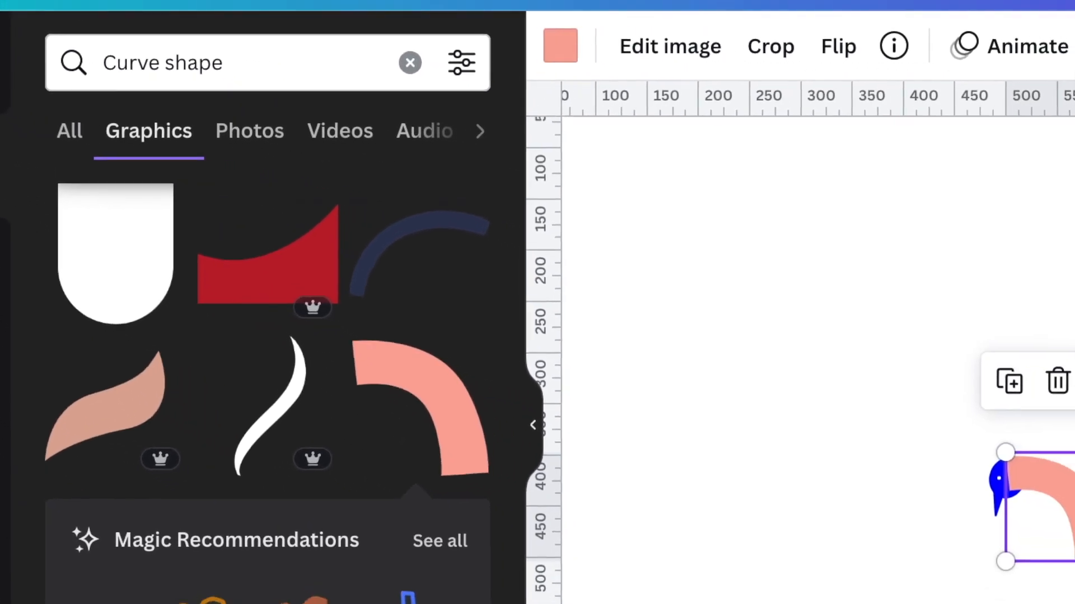
pyautogui.moveTo(1011, 563); pyautogui.dragTo(1048, 524)
pyautogui.moveTo(706, 407); pyautogui.dragTo(697, 447)
pyautogui.moveTo(741, 379); pyautogui.dragTo(727, 431)
pyautogui.click(792, 410)
# Step: Nudge the neck piece slightly downward to line it up with the head
pyautogui.click(696, 383)
pyautogui.press('Down')
pyautogui.press('Down')
pyautogui.press('Down')
pyautogui.click(880, 446)
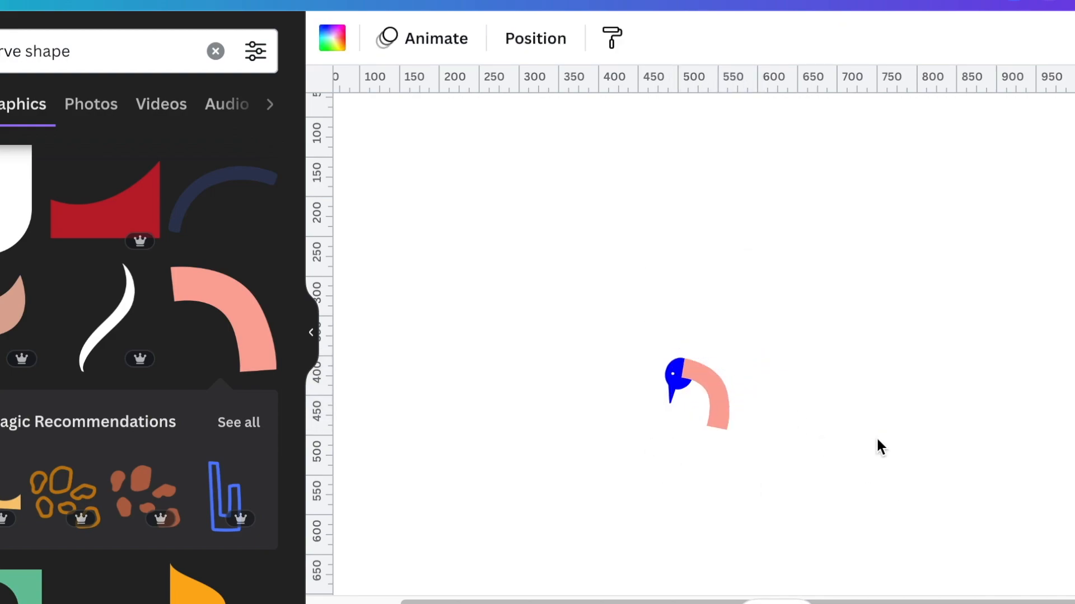
# Step: Recolour the curved neck in the same blue as the head
pyautogui.click(717, 406)
pyautogui.click(331, 38)
pyautogui.click(17, 172)
pyautogui.click(862, 399)
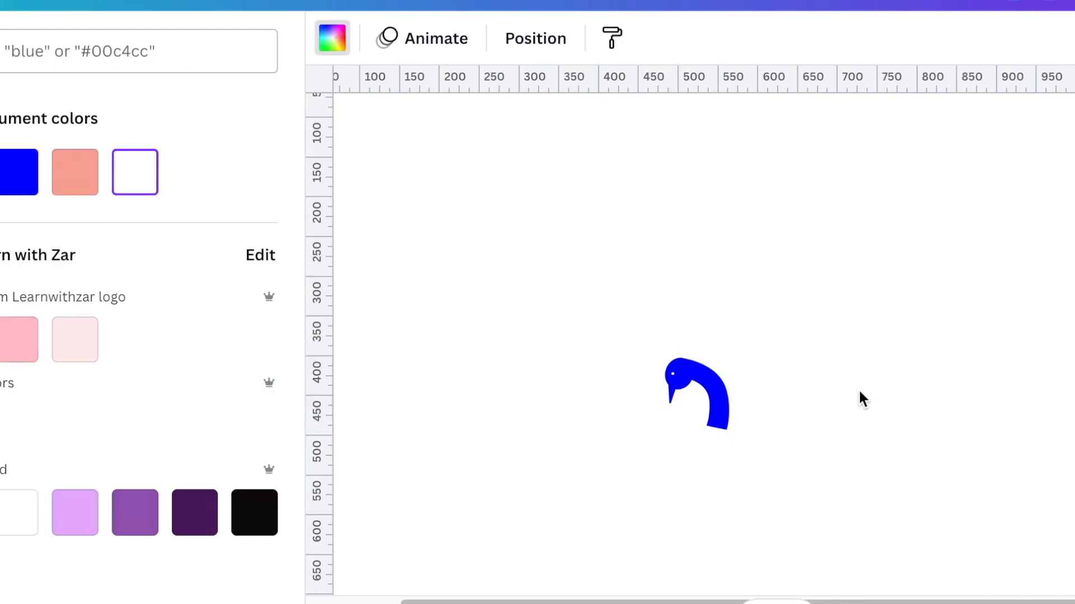
# Step: Search the elements for "tear drop" and add the teal teardrop graphic to the page
pyautogui.scroll(4, 860, 401)
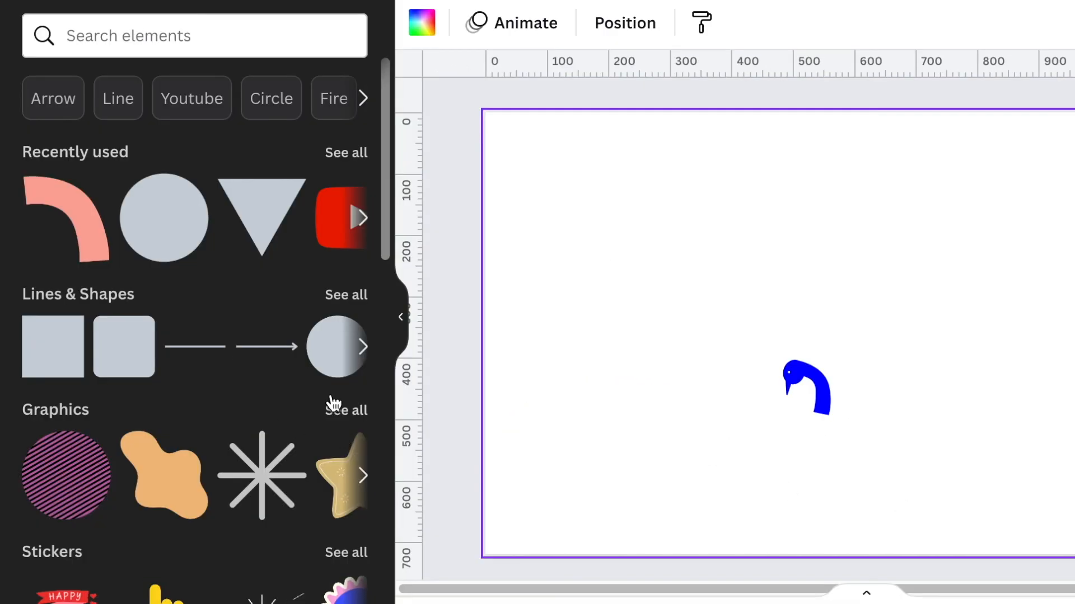
pyautogui.click(168, 35)
pyautogui.write('tear')
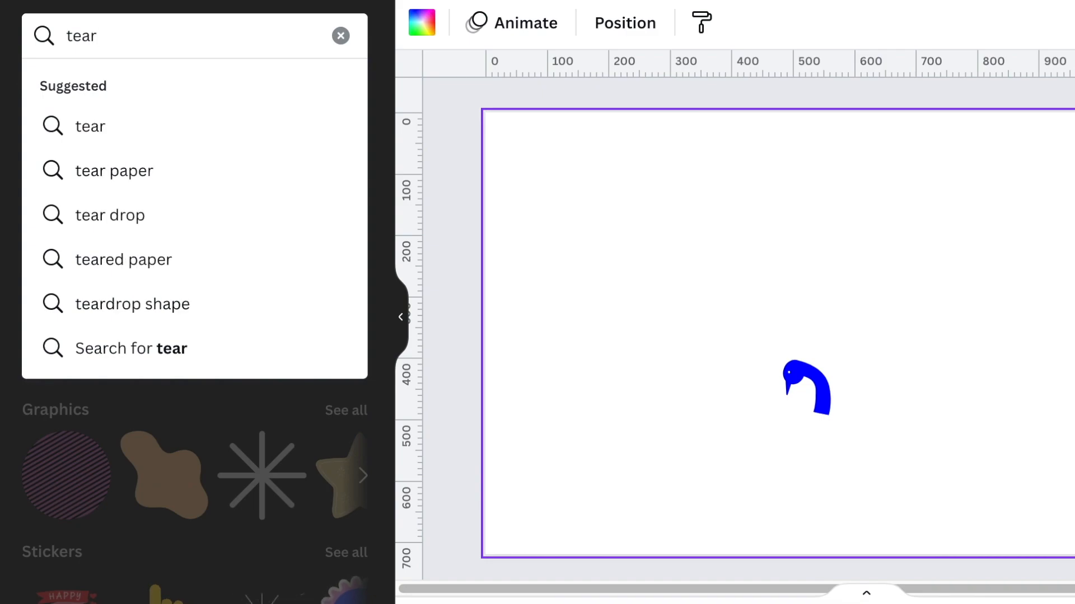
pyautogui.click(155, 215)
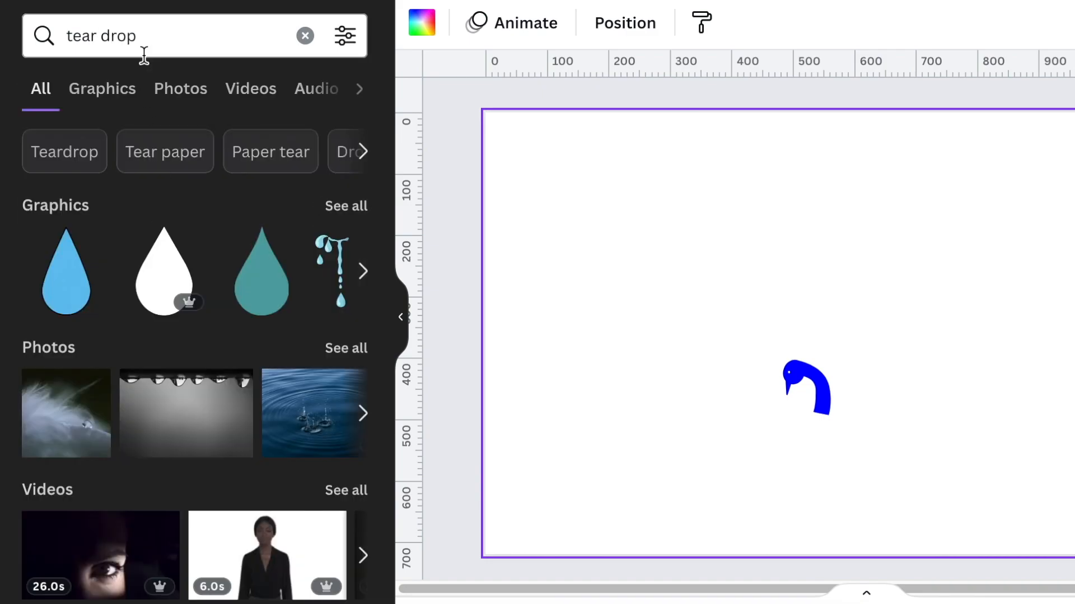
pyautogui.click(277, 298)
# Step: Rotate and shrink the teal teardrop and place it with its tip at the lower end of the neck as the body
pyautogui.moveTo(879, 474); pyautogui.dragTo(775, 426)
pyautogui.scroll(-5, 821, 375)
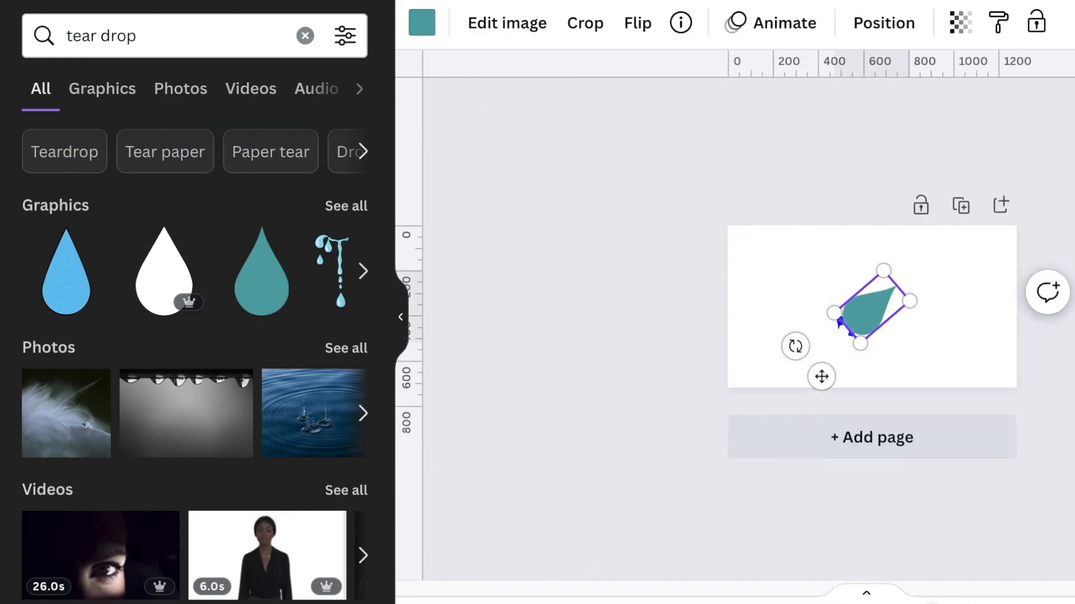
pyautogui.scroll(5, 820, 375)
pyautogui.moveTo(1004, 279); pyautogui.dragTo(892, 295)
pyautogui.moveTo(825, 372); pyautogui.dragTo(766, 467)
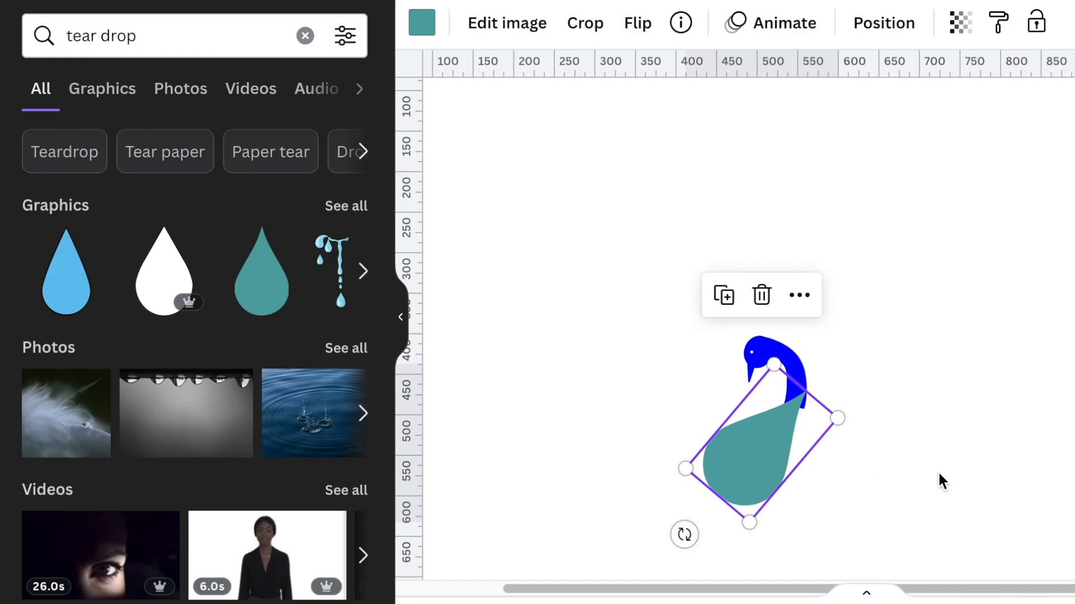
pyautogui.click(938, 477)
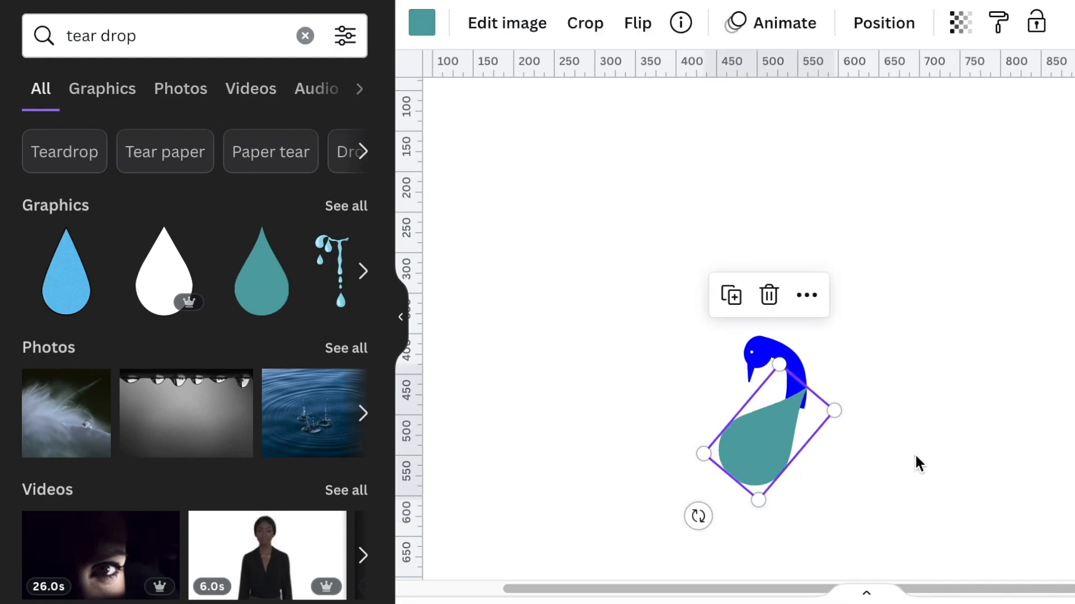
pyautogui.click(915, 454)
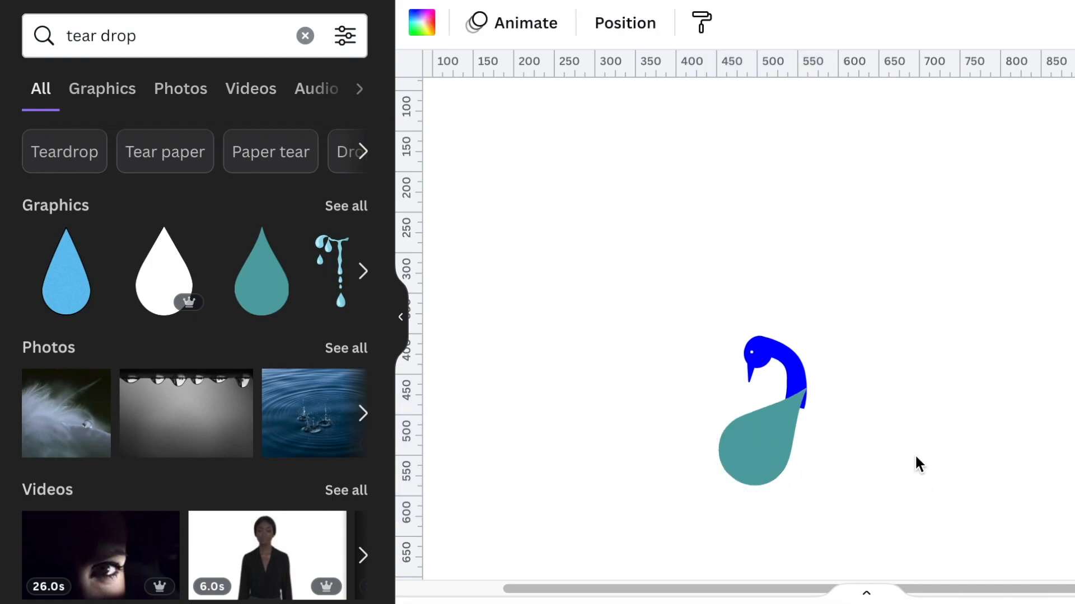
# Step: Recolour the teardrop body in the document's blue
pyautogui.click(770, 440)
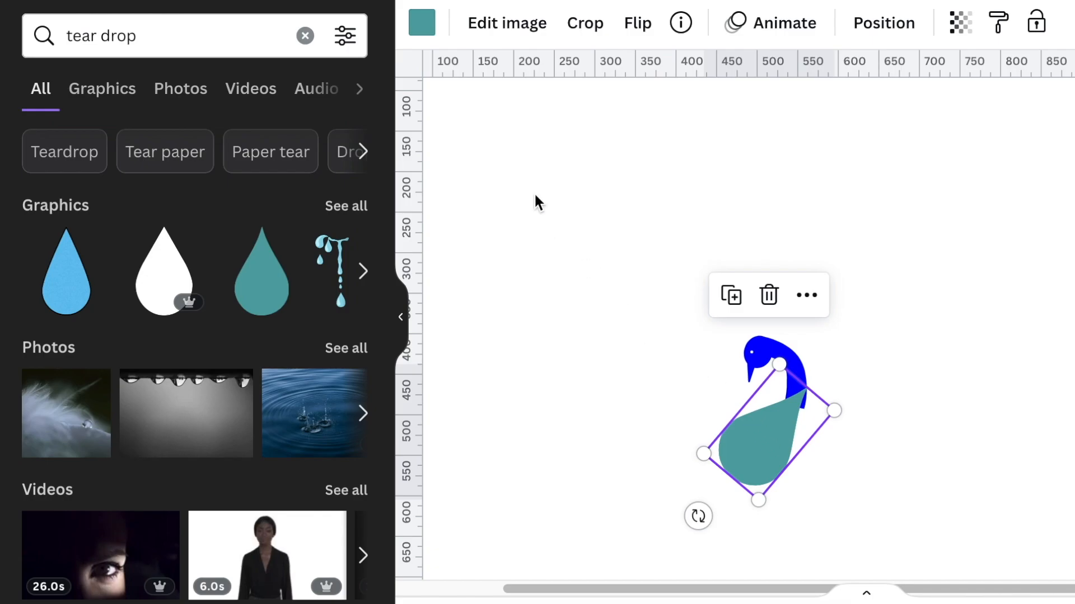
pyautogui.click(425, 38)
pyautogui.click(94, 153)
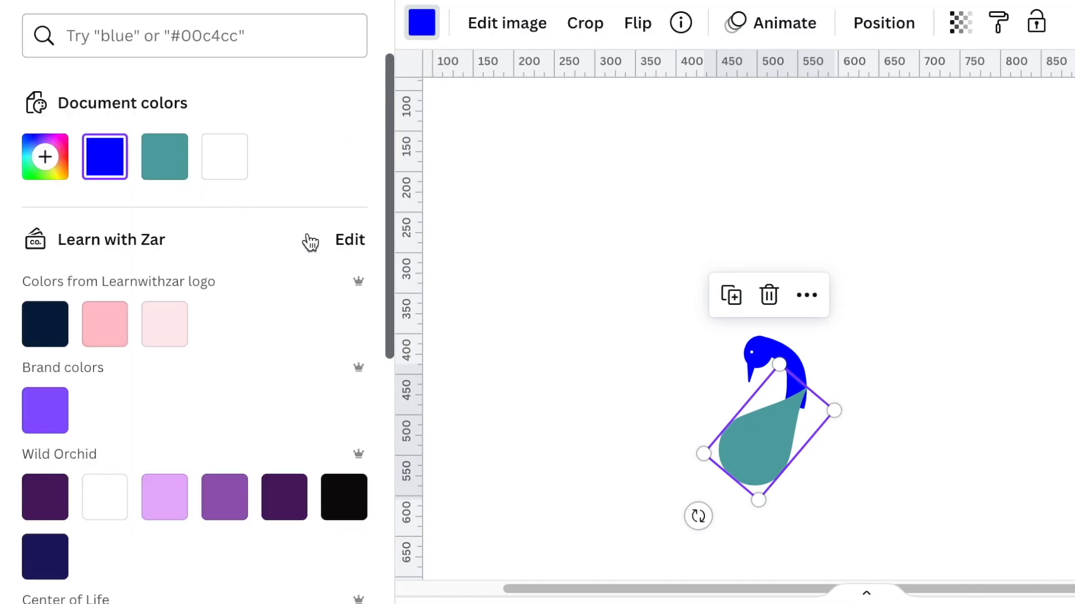
# Step: Fine-tune the rotation and position of the blue pieces so the body blends into the lower neck
pyautogui.moveTo(698, 515); pyautogui.dragTo(603, 394)
pyautogui.moveTo(689, 435); pyautogui.dragTo(703, 446)
pyautogui.moveTo(708, 408); pyautogui.dragTo(704, 454)
pyautogui.moveTo(721, 489); pyautogui.dragTo(721, 498)
pyautogui.moveTo(701, 462); pyautogui.dragTo(703, 442)
pyautogui.moveTo(712, 480); pyautogui.dragTo(703, 486)
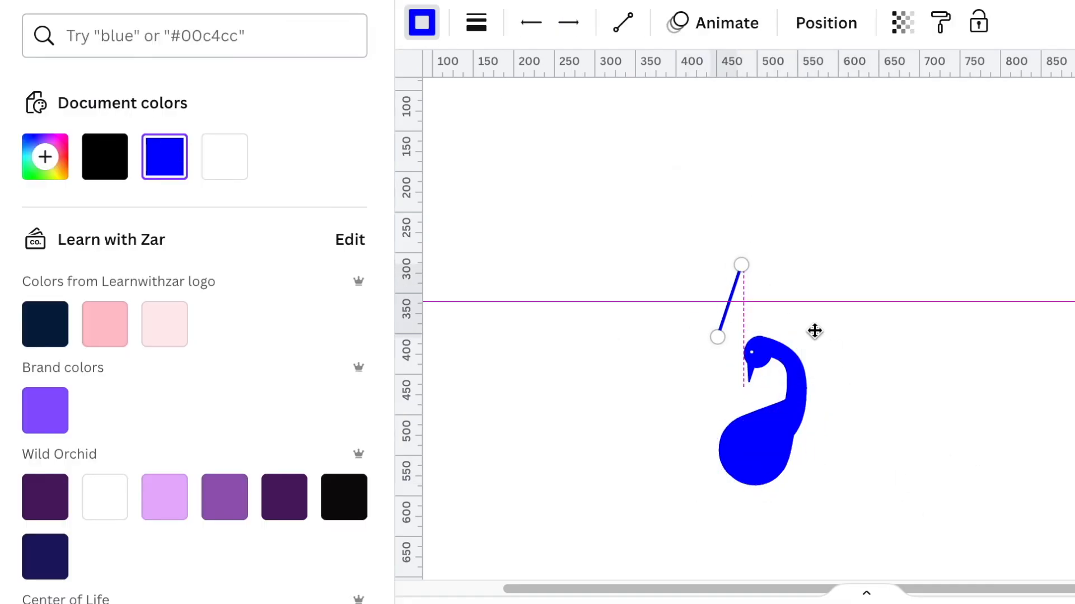
# Step: Try to smooth the bird's outer body edge with a blue line that has rounded end points
pyautogui.moveTo(815, 329); pyautogui.dragTo(1057, 414)
pyautogui.click(476, 22)
pyautogui.click(765, 142)
pyautogui.moveTo(850, 452); pyautogui.dragTo(864, 496)
pyautogui.click(1015, 468)
pyautogui.click(796, 425)
pyautogui.click(477, 23)
pyautogui.click(945, 405)
pyautogui.click(790, 431)
pyautogui.click(1020, 432)
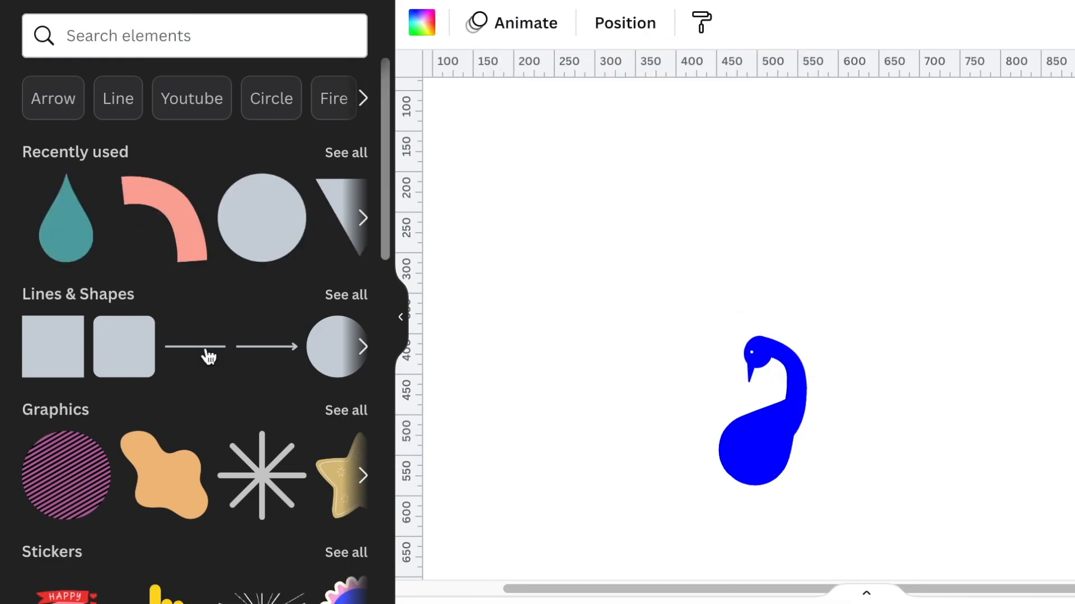
# Step: Add a straight line, shorten it, tilt it steeply and colour it blue
pyautogui.click(209, 356)
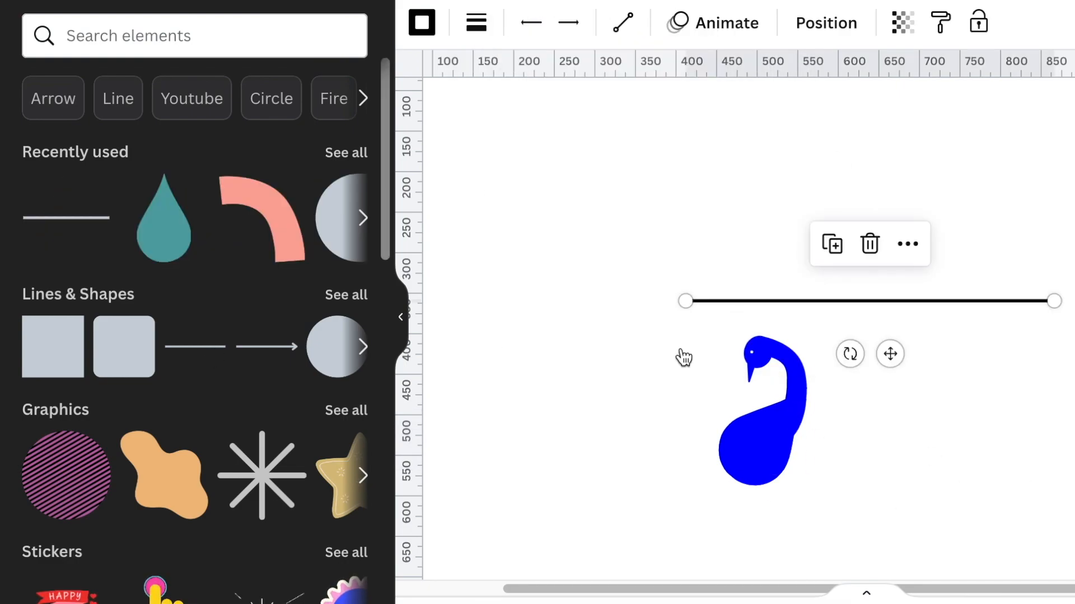
pyautogui.moveTo(1056, 301); pyautogui.dragTo(763, 302)
pyautogui.moveTo(704, 353); pyautogui.dragTo(814, 354)
pyautogui.click(422, 23)
pyautogui.click(164, 156)
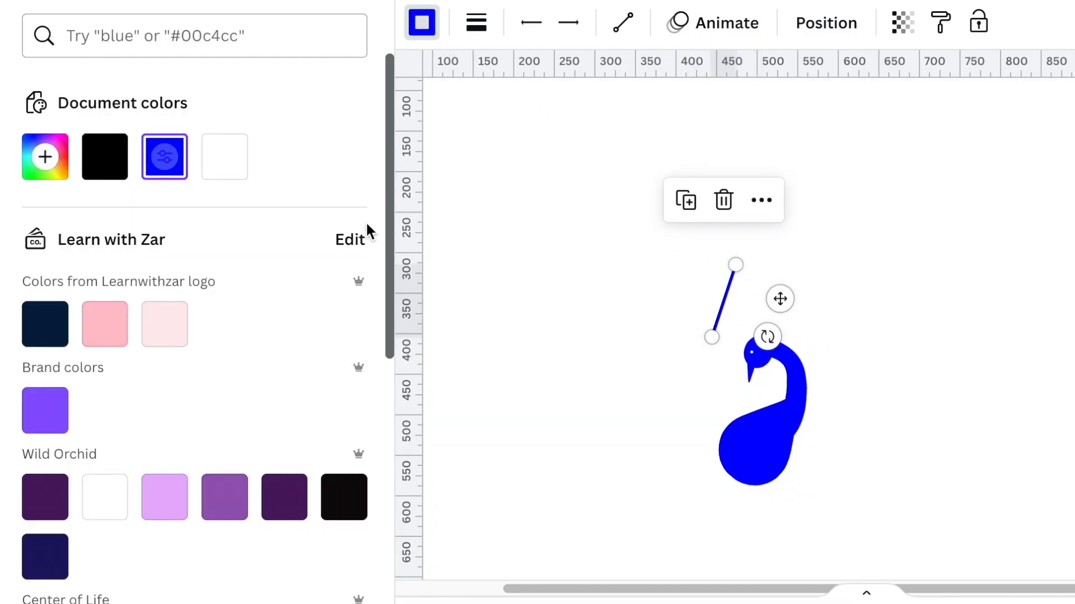
# Step: Move the blue line onto the body's outer edge below the neck and adjust its tilt there
pyautogui.moveTo(780, 299); pyautogui.dragTo(851, 433)
pyautogui.moveTo(804, 397); pyautogui.dragTo(848, 437)
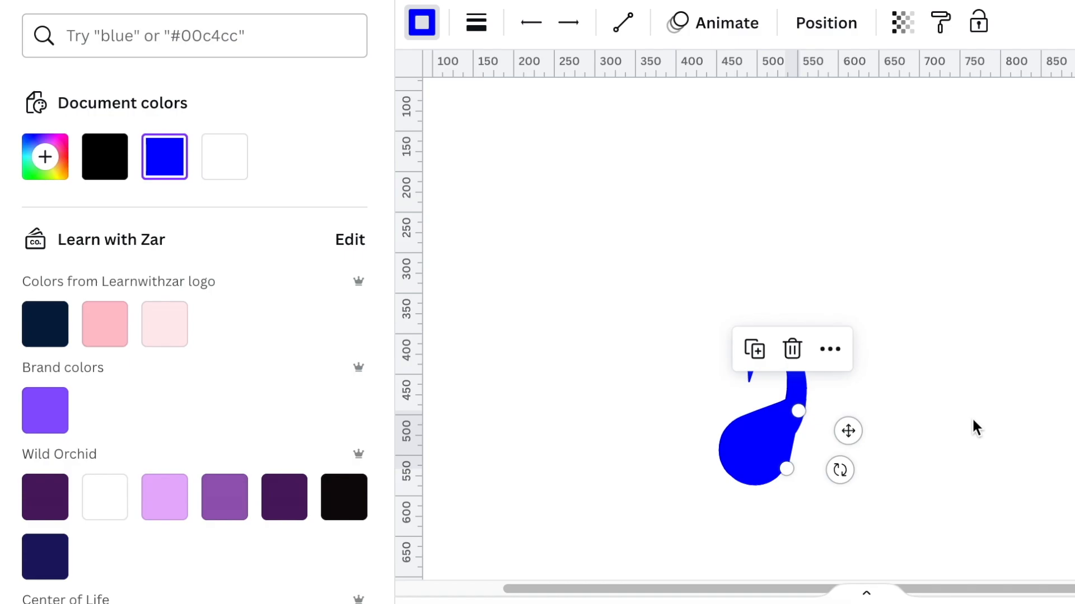
pyautogui.click(972, 404)
pyautogui.click(790, 457)
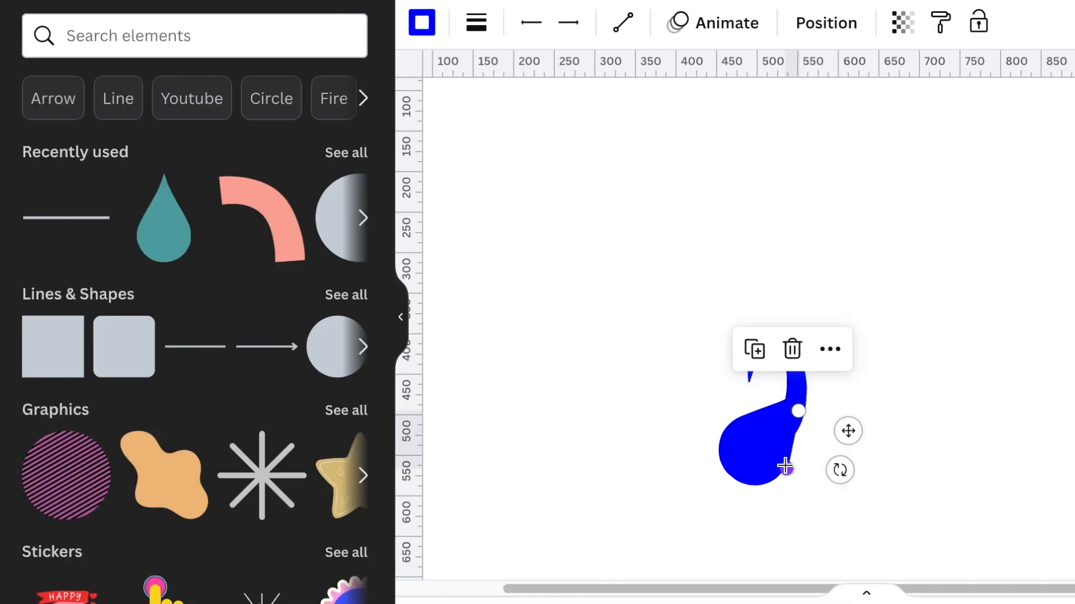
pyautogui.moveTo(840, 470); pyautogui.dragTo(1046, 461)
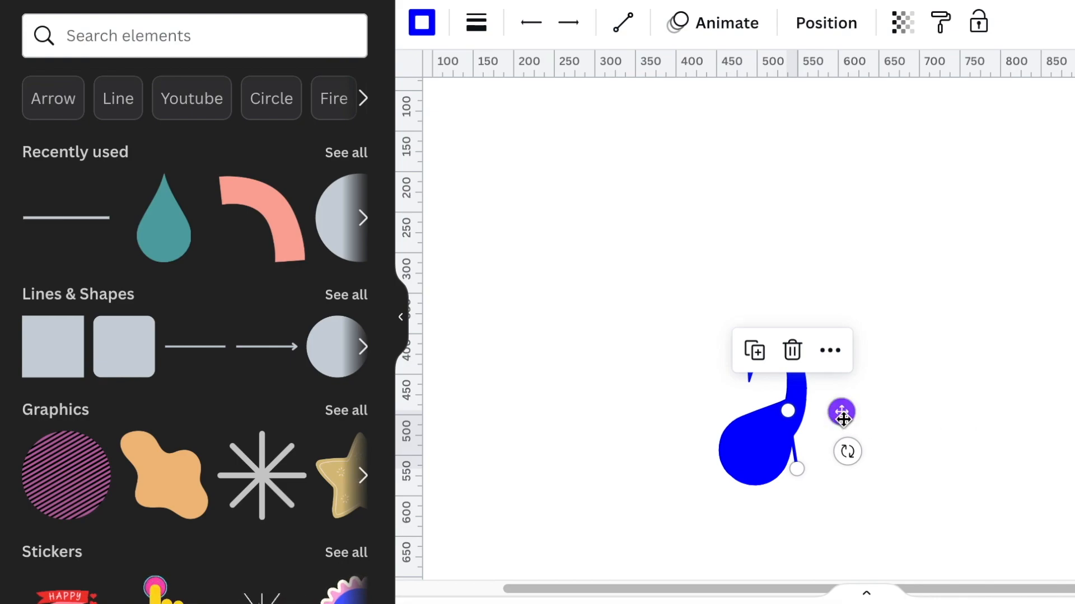
# Step: Set the blue line's weight to 23 and turn on rounded end points
pyautogui.click(476, 23)
pyautogui.moveTo(486, 220); pyautogui.dragTo(547, 235)
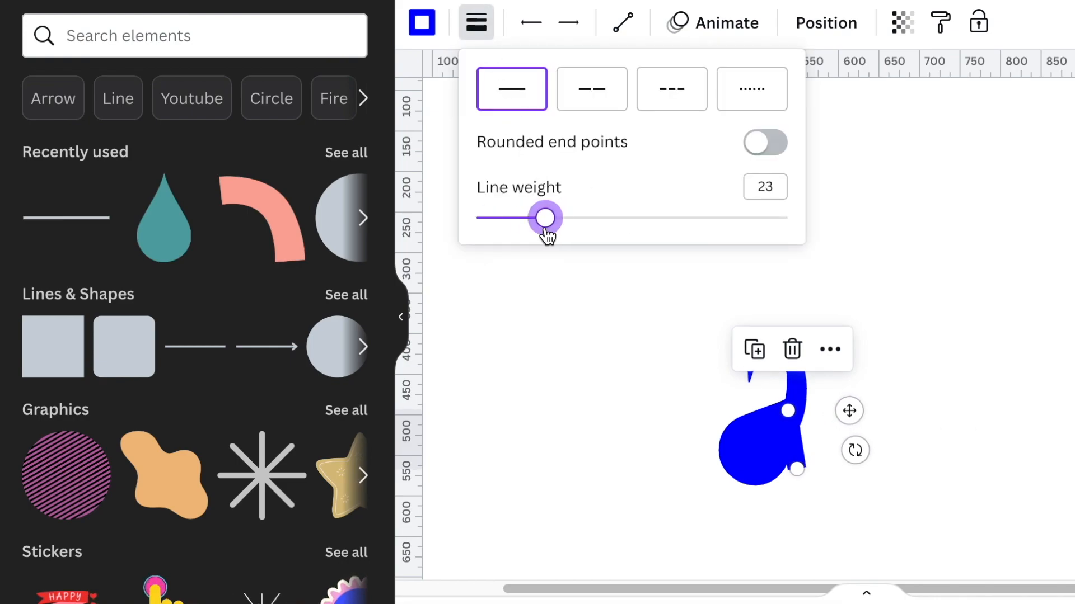
pyautogui.click(759, 147)
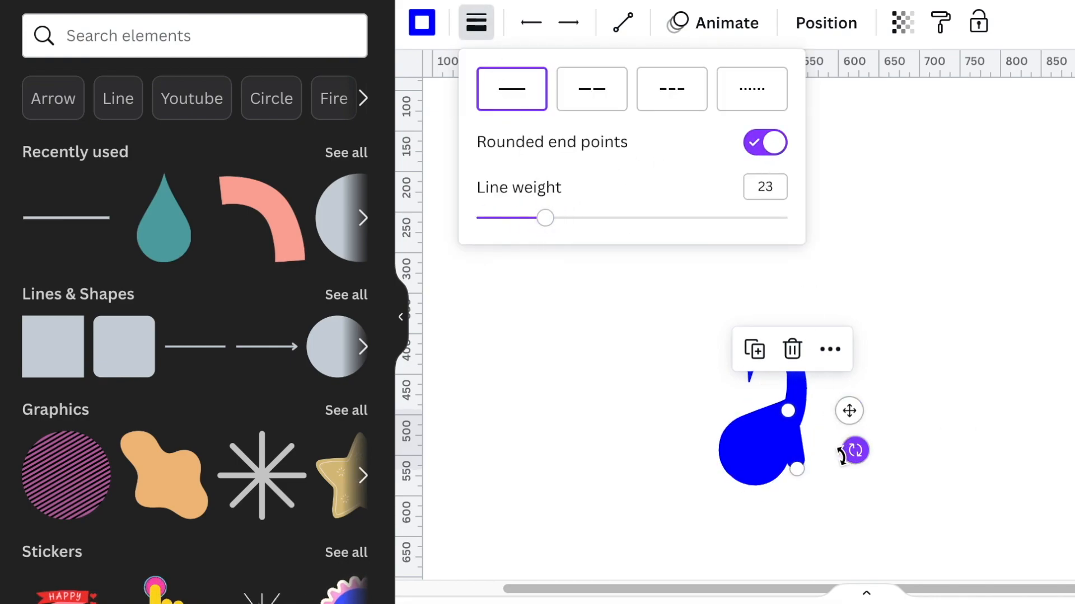
# Step: Rotate the blue line to -69° and nudge it until it blends with the body's outer edge
pyautogui.moveTo(842, 456); pyautogui.dragTo(838, 458)
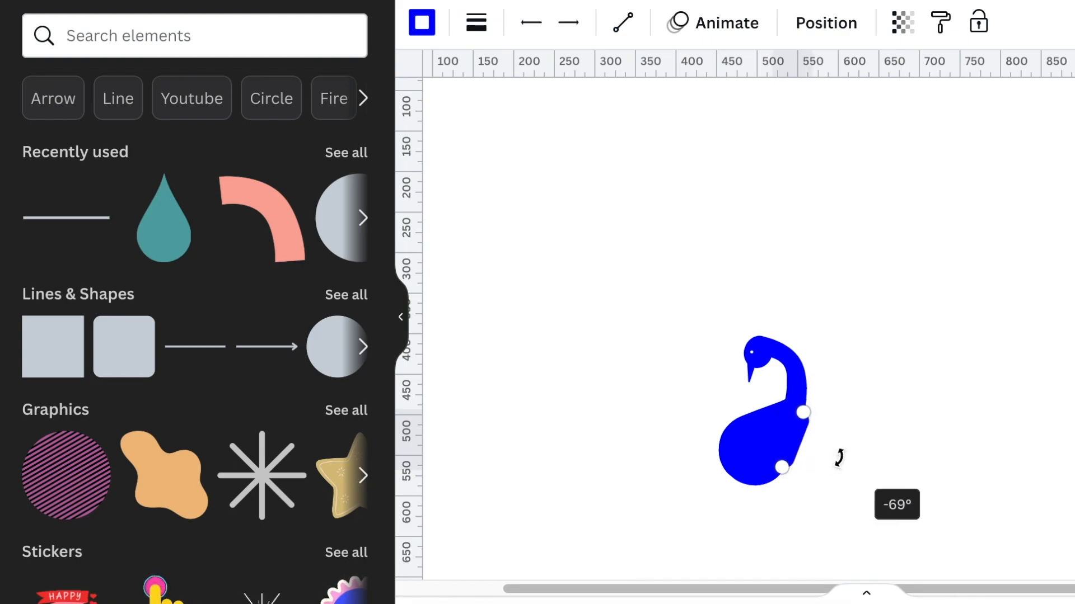
pyautogui.click(1047, 440)
pyautogui.click(796, 442)
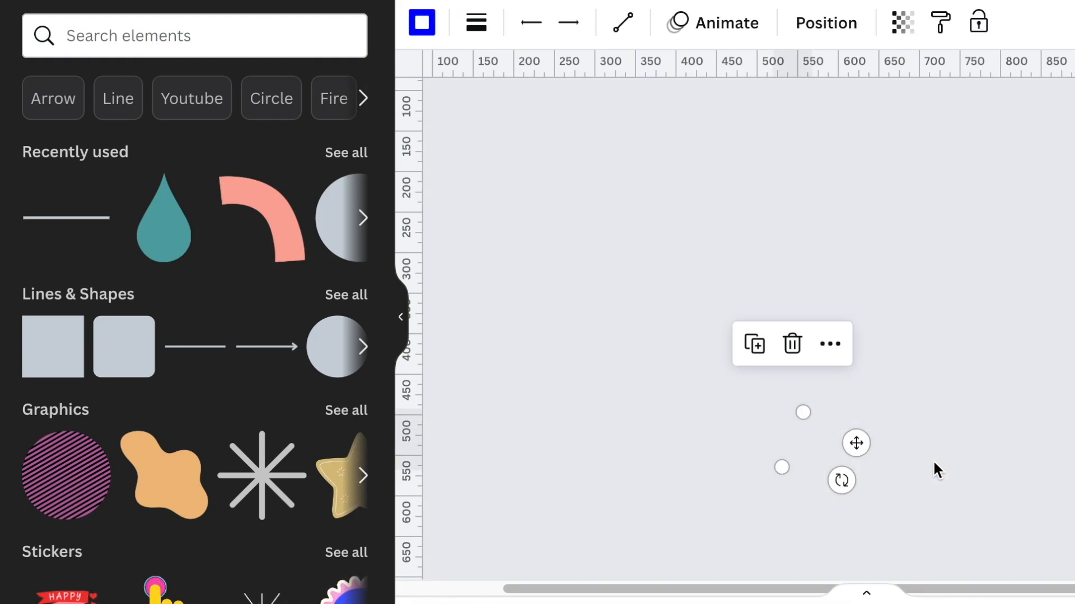
pyautogui.click(1015, 471)
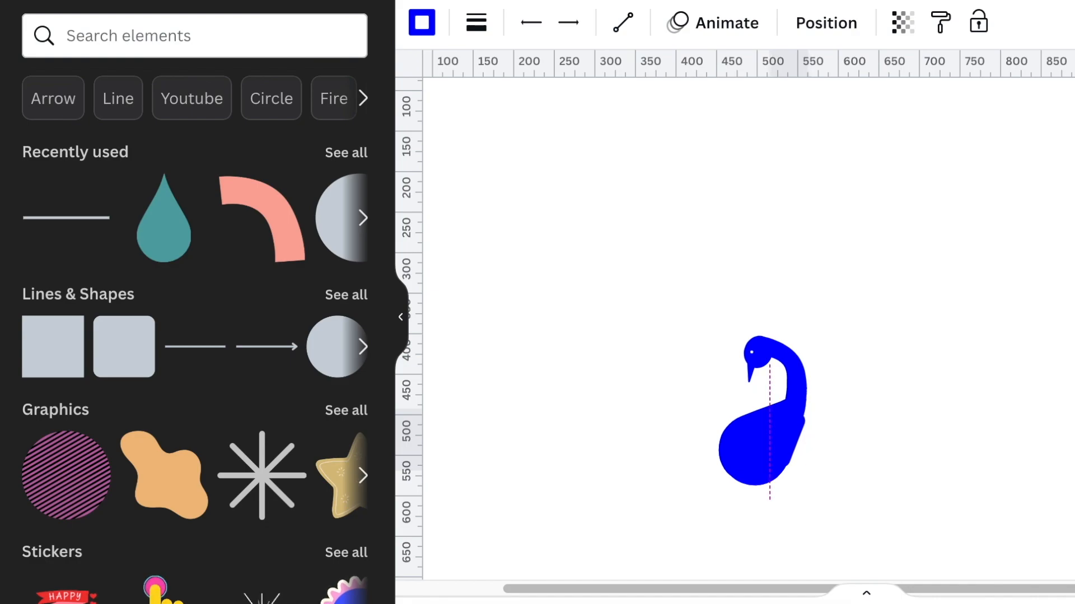
pyautogui.press('Right')
pyautogui.press('Left')
pyautogui.click(1065, 444)
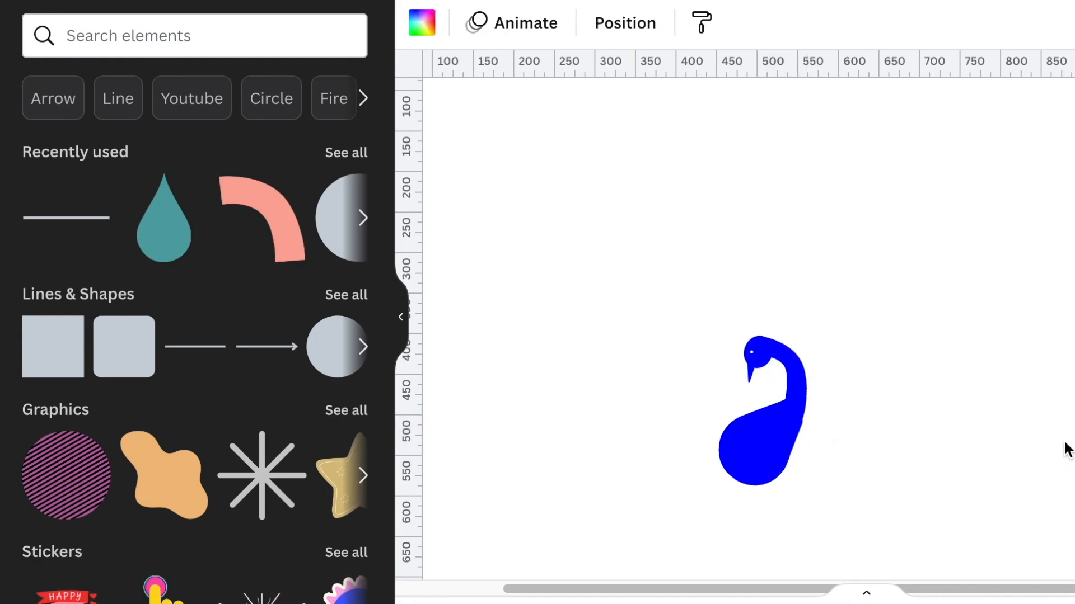
# Step: Fine-tune the blue line's weight and rotate it to about -71° so the body's outer edge looks smooth
pyautogui.click(794, 434)
pyautogui.click(476, 23)
pyautogui.moveTo(546, 224); pyautogui.dragTo(539, 223)
pyautogui.click(946, 409)
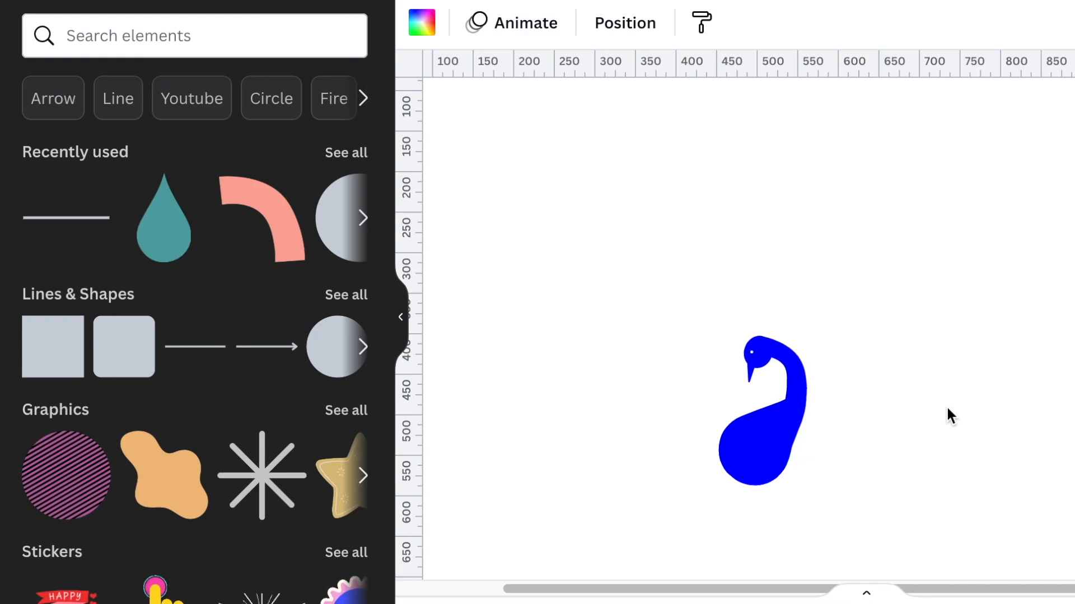
pyautogui.click(794, 435)
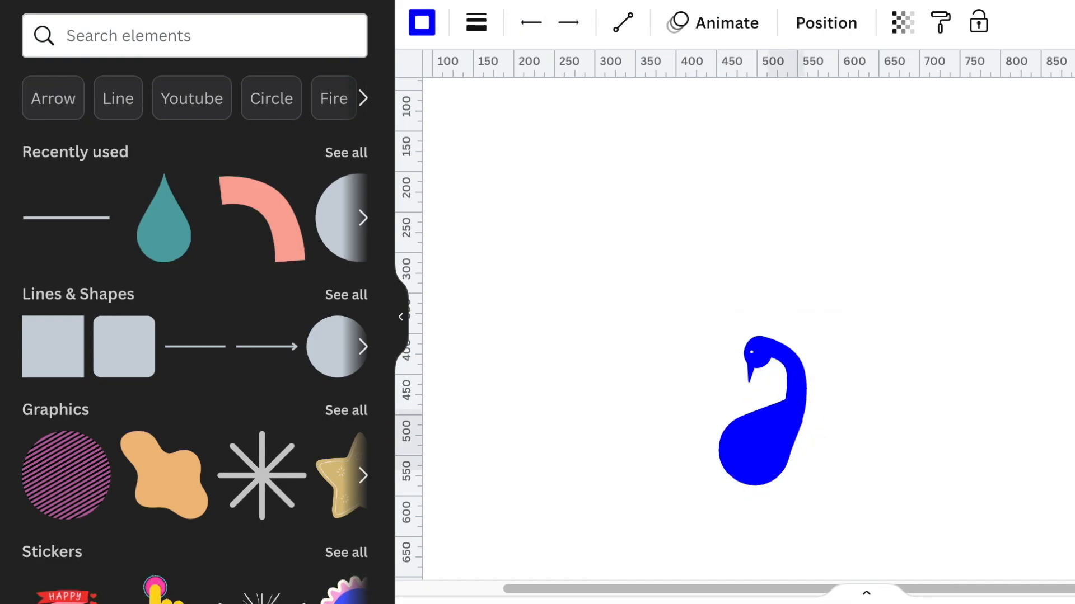
pyautogui.moveTo(835, 480); pyautogui.dragTo(843, 481)
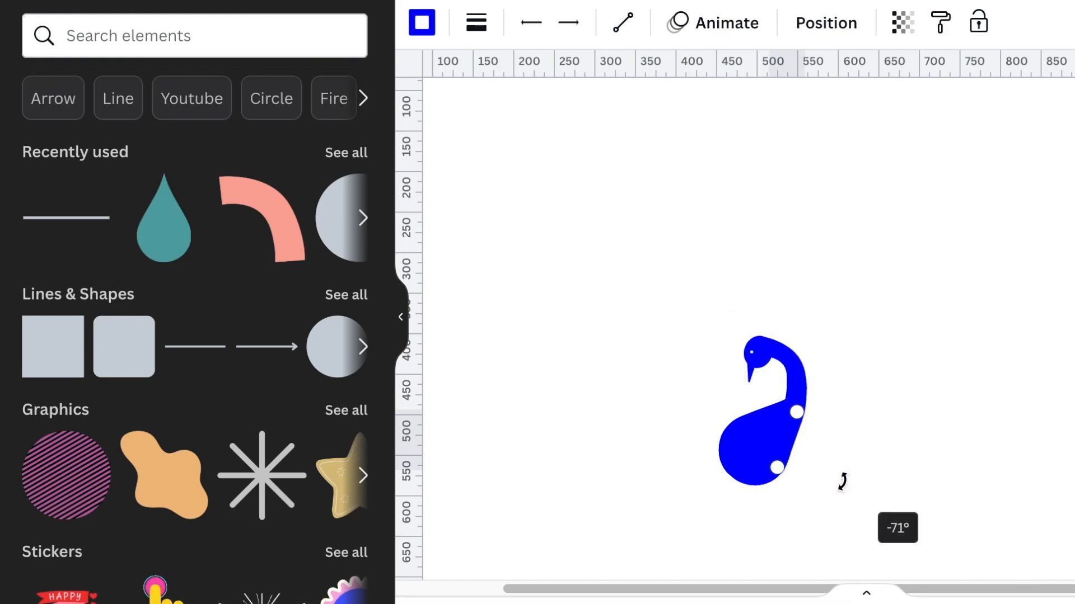
pyautogui.moveTo(930, 484); pyautogui.dragTo(939, 483)
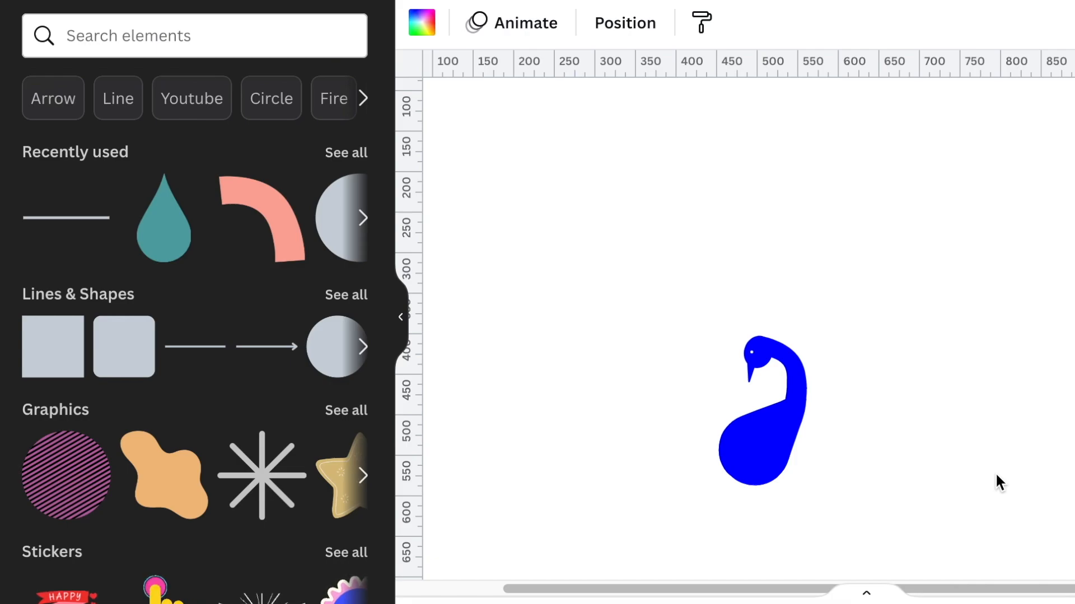
# Step: Place another teardrop over the lower part of the body, rotate its rounded end into the body and colour it white
pyautogui.scroll(2, 1041, 399)
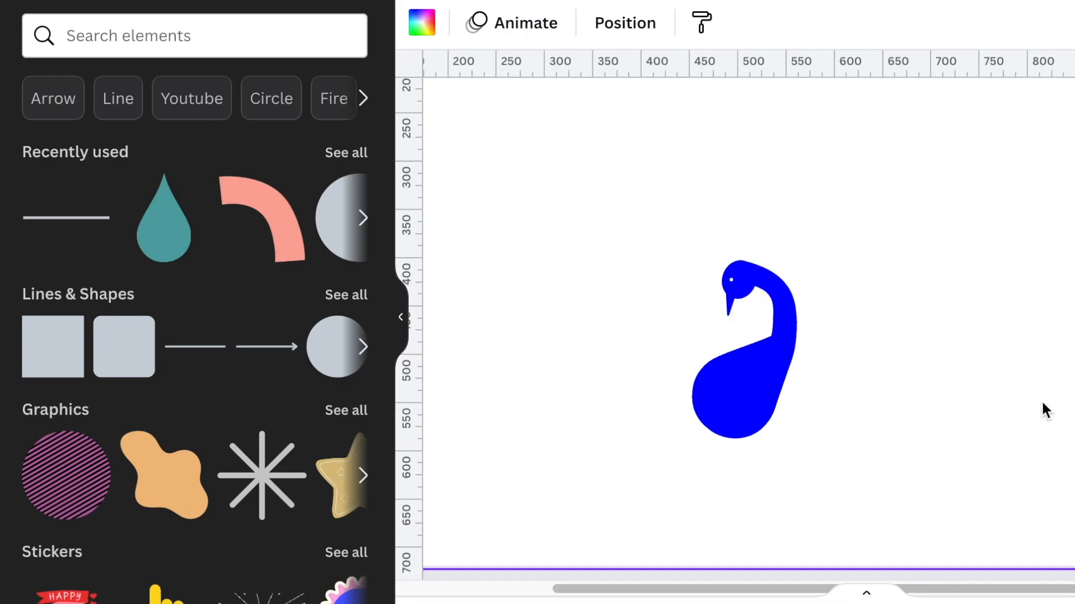
pyautogui.click(338, 404)
pyautogui.moveTo(105, 294); pyautogui.dragTo(883, 292)
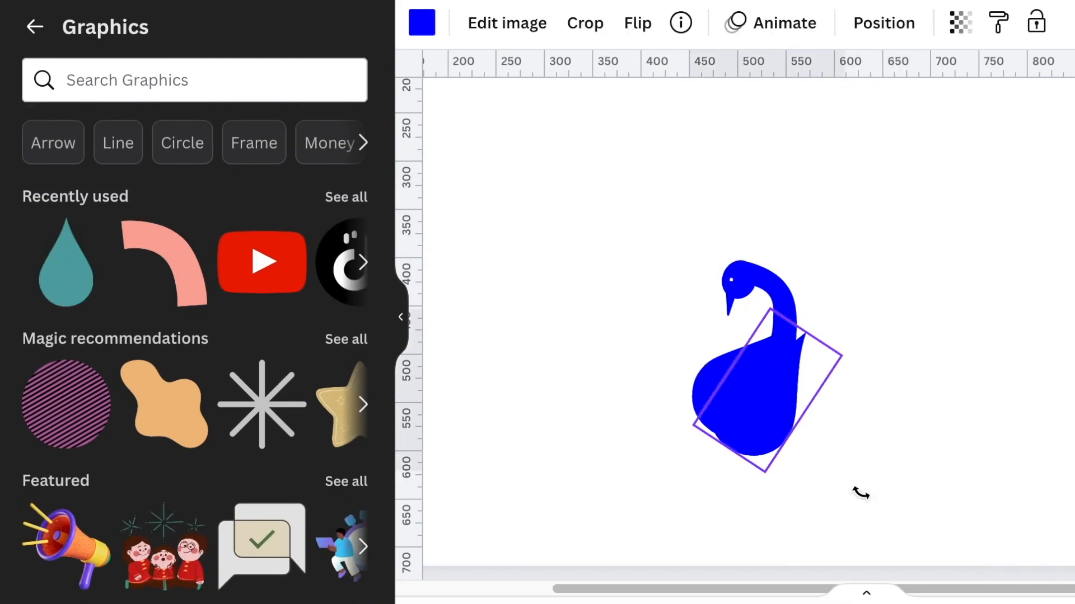
pyautogui.moveTo(859, 492); pyautogui.dragTo(733, 410)
pyautogui.click(422, 22)
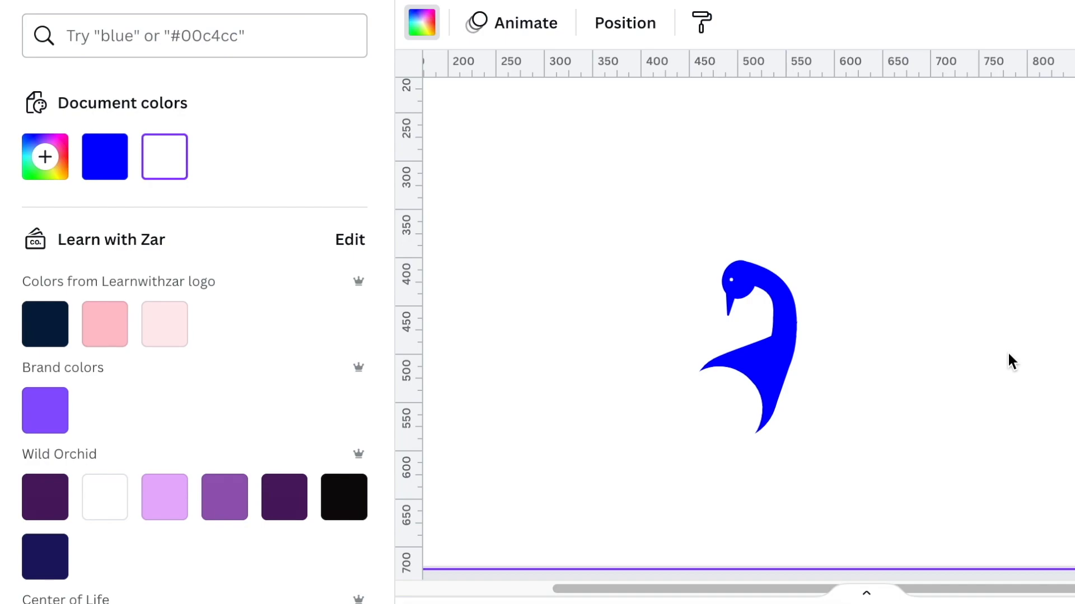
# Step: Duplicate the white teardrop, offset the copy slightly away from the body and colour it blue
pyautogui.click(723, 407)
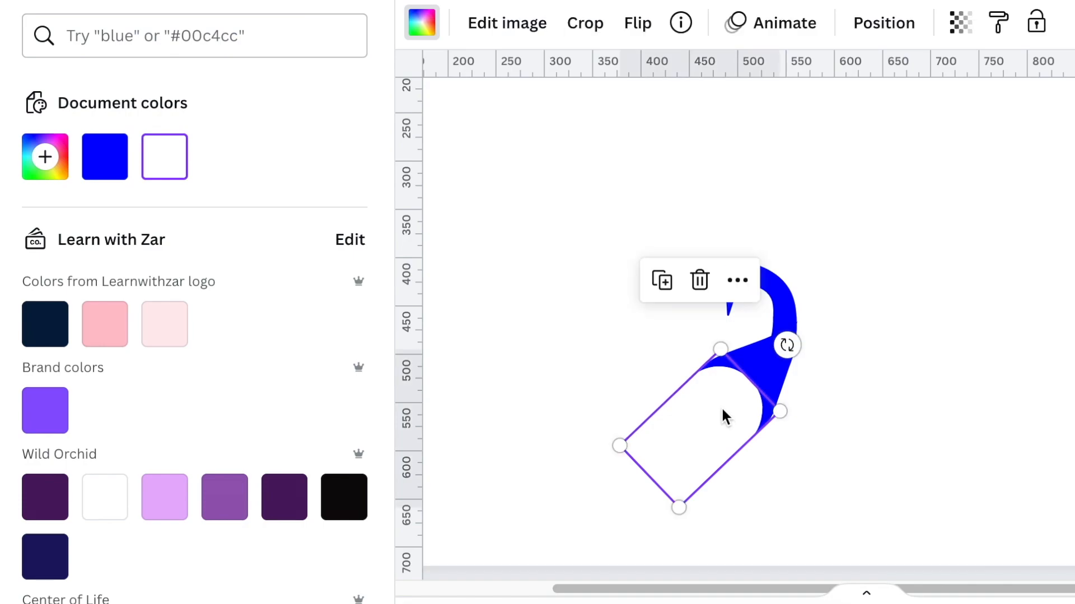
pyautogui.click(662, 282)
pyautogui.moveTo(697, 436); pyautogui.dragTo(679, 435)
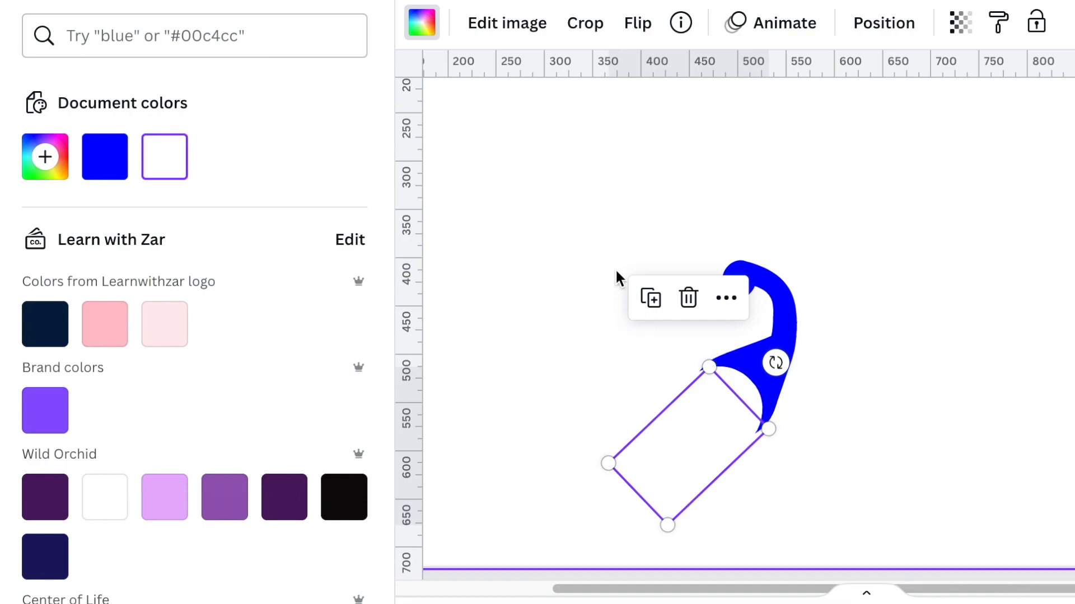
pyautogui.click(98, 155)
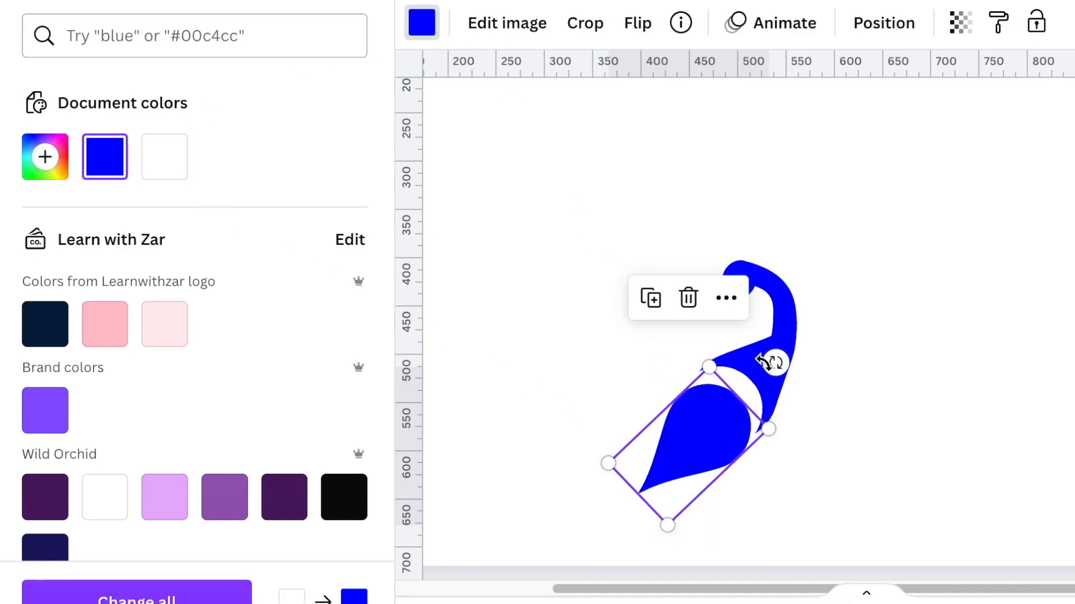
# Step: Rotate the blue teardrop copy towards horizontal and nudge it to leave a thin white crescent against the body
pyautogui.moveTo(773, 363); pyautogui.dragTo(763, 396)
pyautogui.moveTo(704, 460); pyautogui.dragTo(706, 437)
pyautogui.click(922, 471)
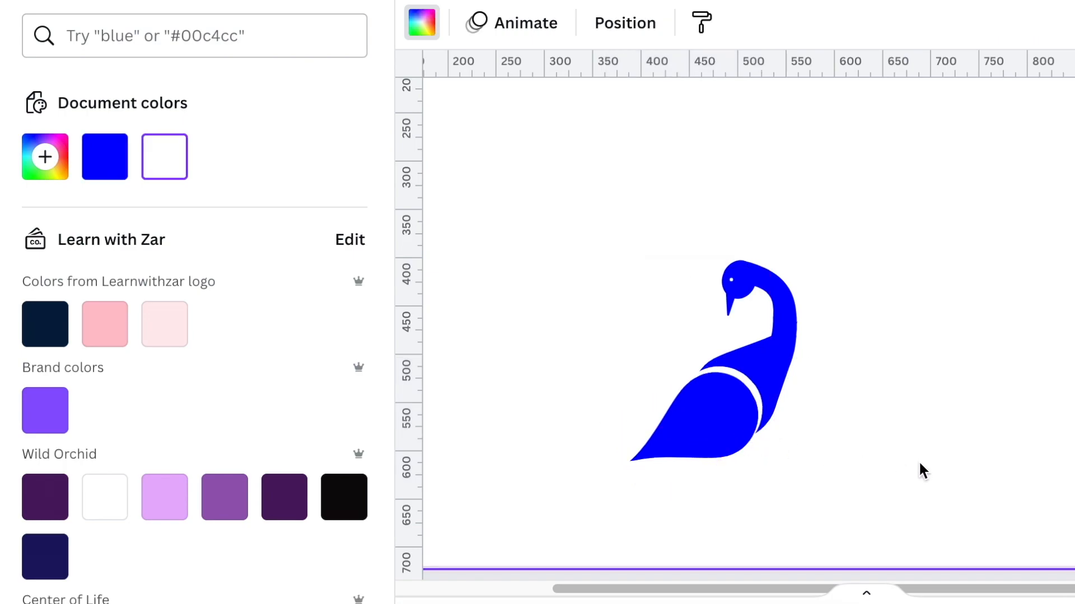
pyautogui.click(753, 433)
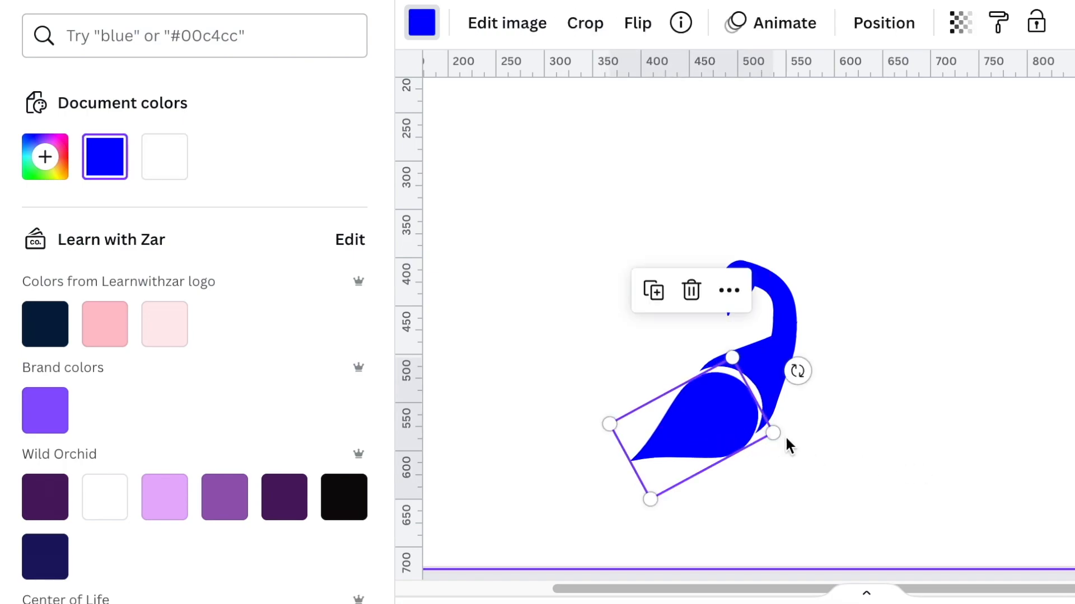
pyautogui.click(834, 451)
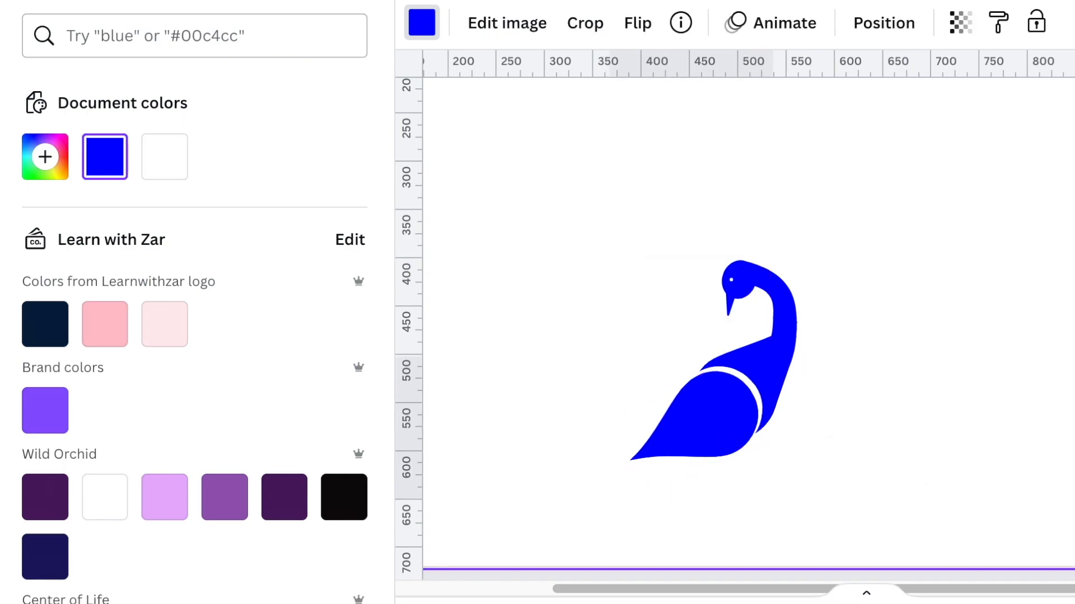
pyautogui.click(988, 474)
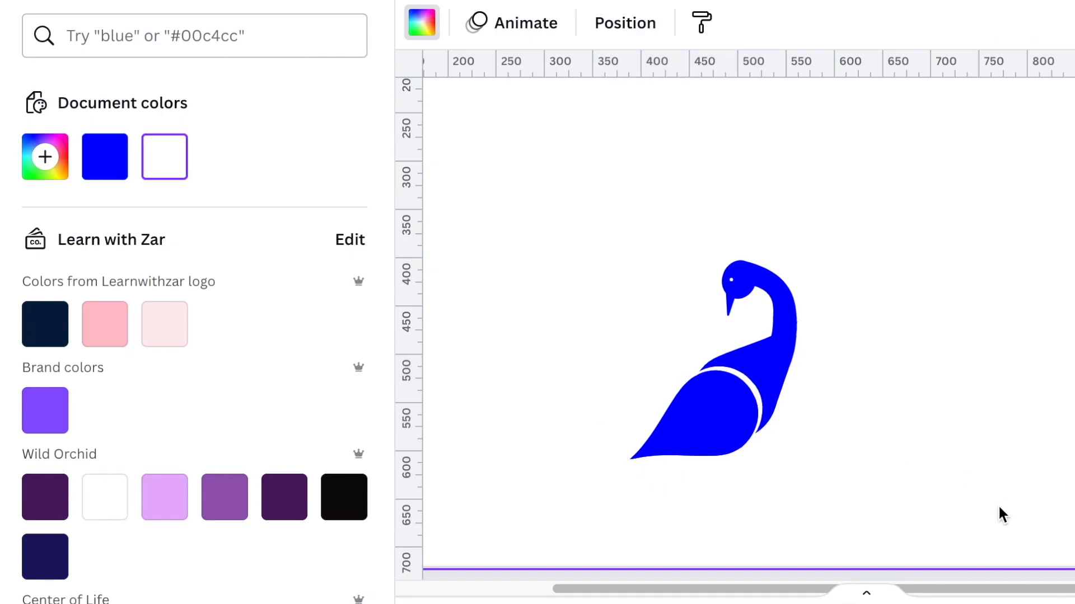
# Step: Group all the bird's parts and move the group rightward and slightly up on the page
pyautogui.scroll(-3, 890, 313)
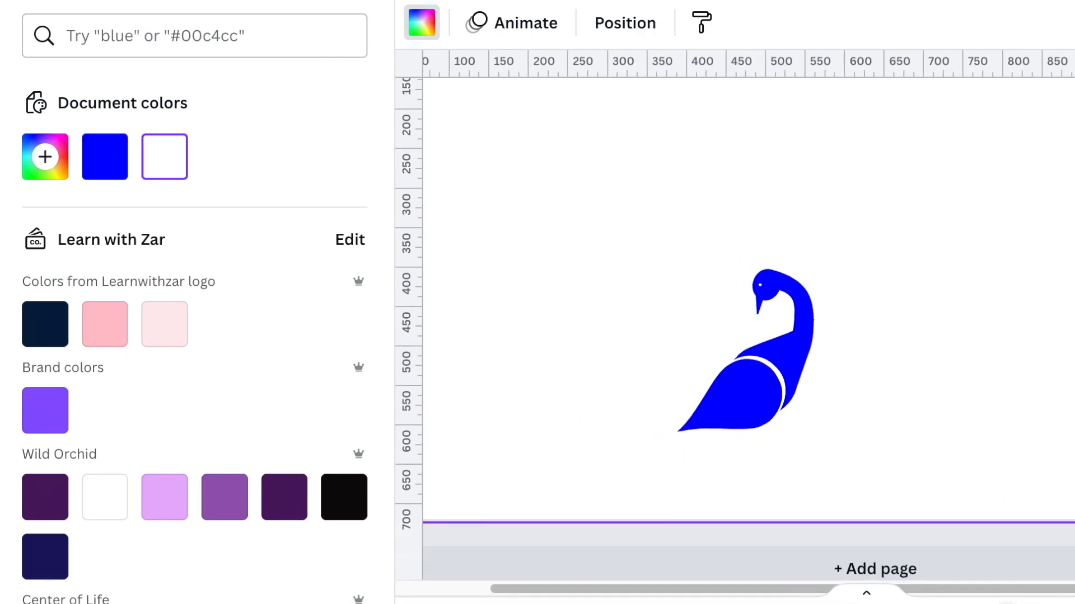
pyautogui.scroll(-3, 593, 364)
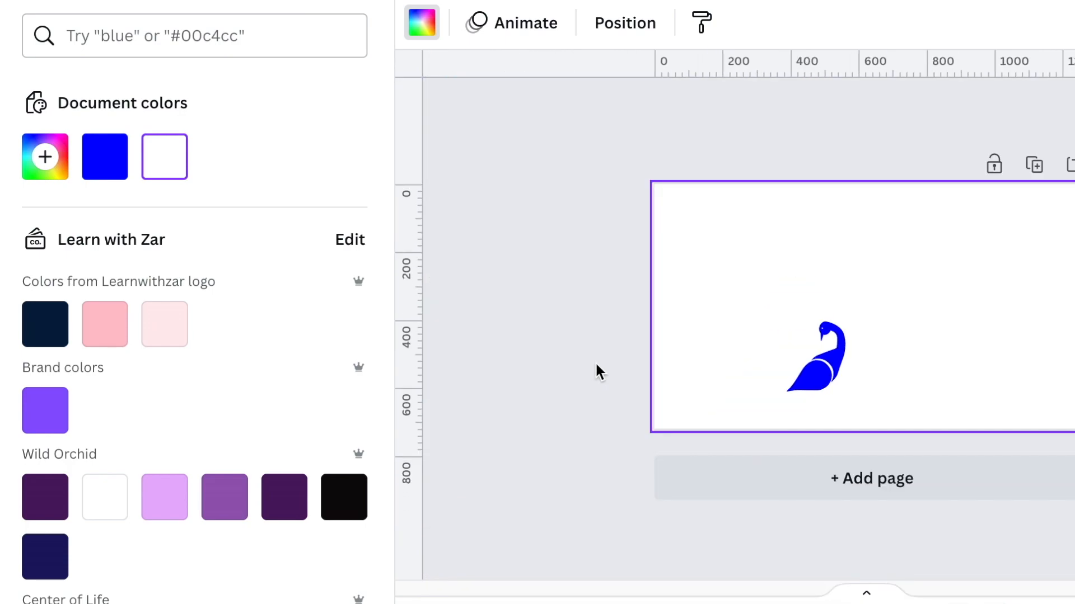
pyautogui.moveTo(700, 284); pyautogui.dragTo(926, 439)
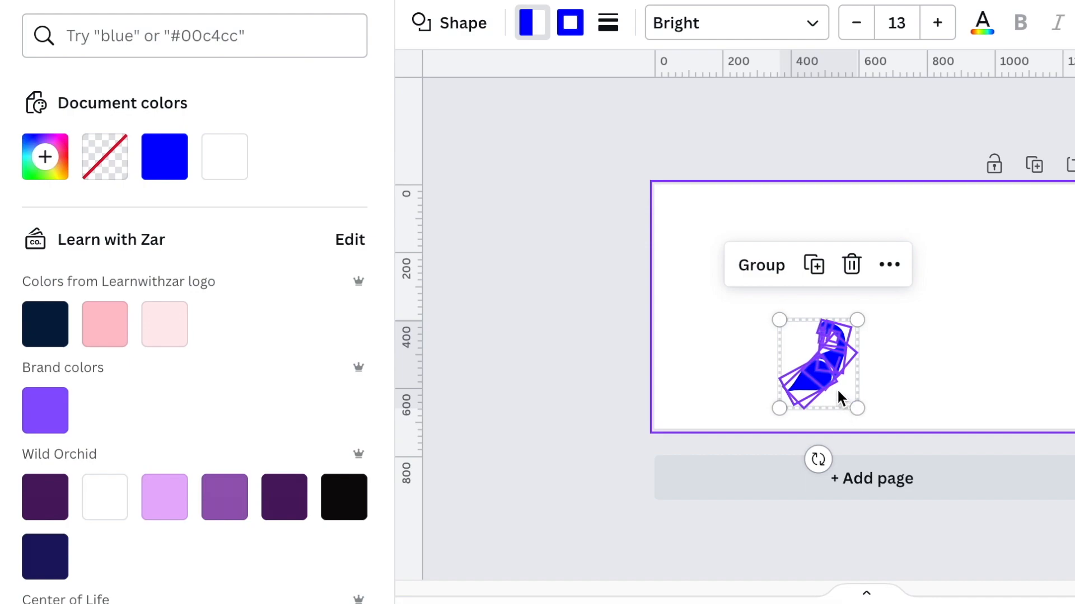
pyautogui.click(763, 266)
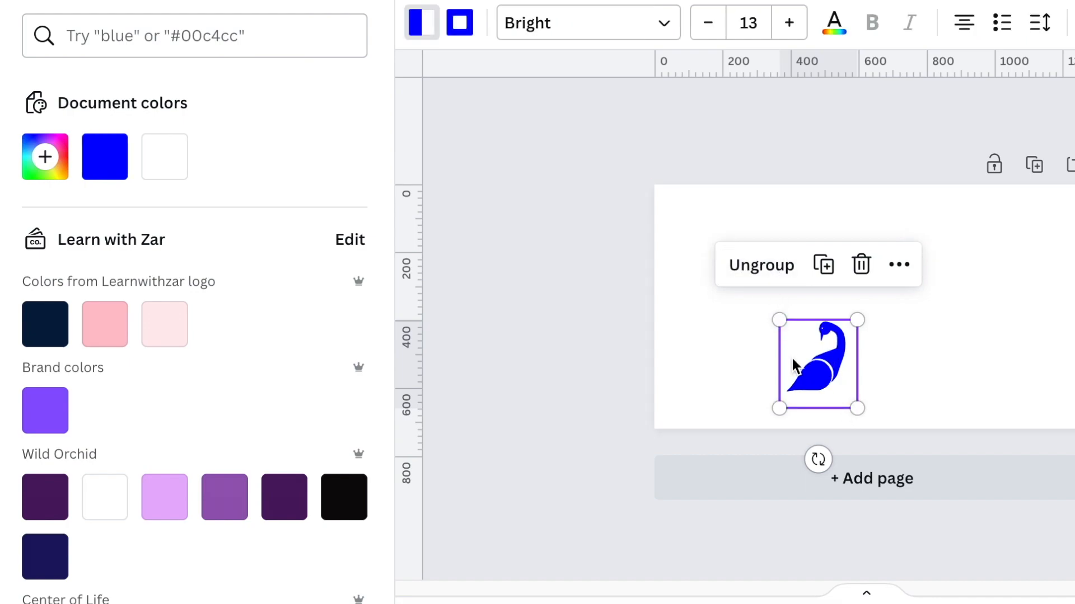
pyautogui.moveTo(798, 359); pyautogui.dragTo(849, 338)
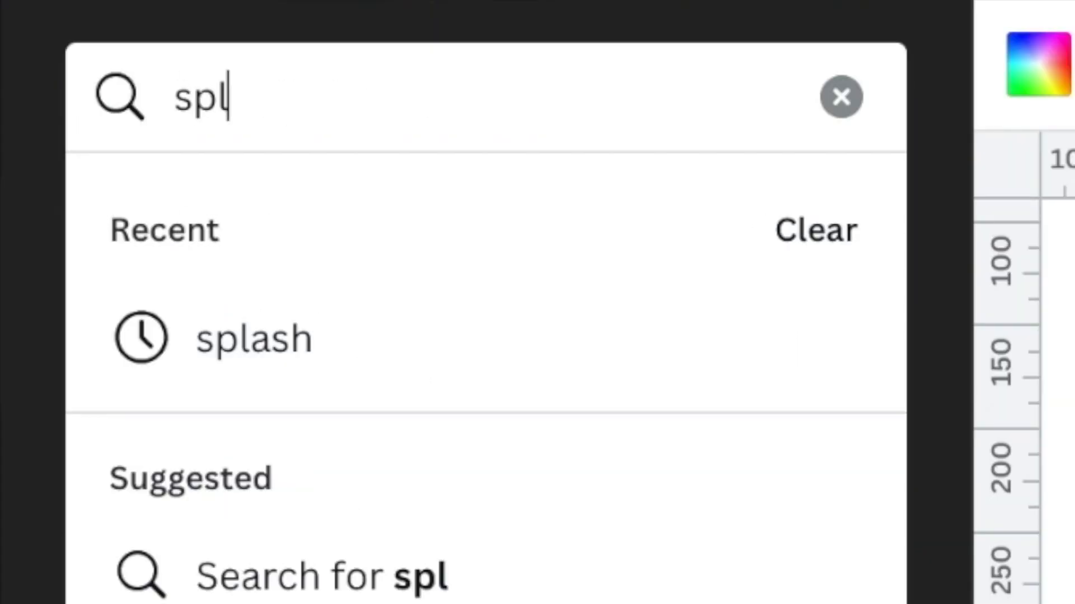
# Step: Search the graphics for "splash" and position a purple splash stroke beside the crest above the bird's head
pyautogui.write('ash')
pyautogui.press('Return')
pyautogui.scroll(-3, 727, 595)
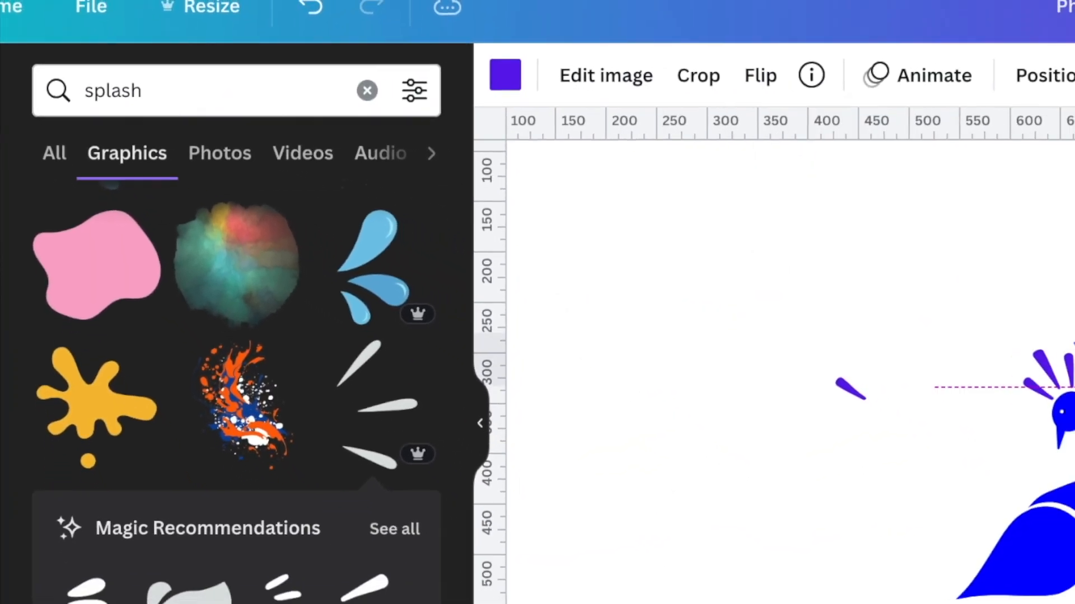
pyautogui.moveTo(991, 387); pyautogui.dragTo(985, 397)
pyautogui.moveTo(859, 396); pyautogui.dragTo(1030, 396)
pyautogui.moveTo(1060, 451); pyautogui.dragTo(1057, 451)
pyautogui.moveTo(1018, 388); pyautogui.dragTo(1034, 402)
# Step: Duplicate the purple splash graphic, move the copy away from the bird and crop it
pyautogui.click(963, 359)
pyautogui.click(765, 289)
pyautogui.hotkey('ctrl', 'd')
pyautogui.moveTo(764, 296); pyautogui.dragTo(549, 268)
pyautogui.doubleClick(560, 264)
pyautogui.press('Return')
# Step: Crop the splash copy down to a single stroke and place it at the front of the head's crest
pyautogui.moveTo(754, 292); pyautogui.dragTo(691, 217)
pyautogui.moveTo(547, 238); pyautogui.dragTo(543, 238)
pyautogui.doubleClick(558, 232)
pyautogui.moveTo(578, 220); pyautogui.dragTo(553, 235)
pyautogui.press('Return')
pyautogui.moveTo(551, 241); pyautogui.dragTo(694, 305)
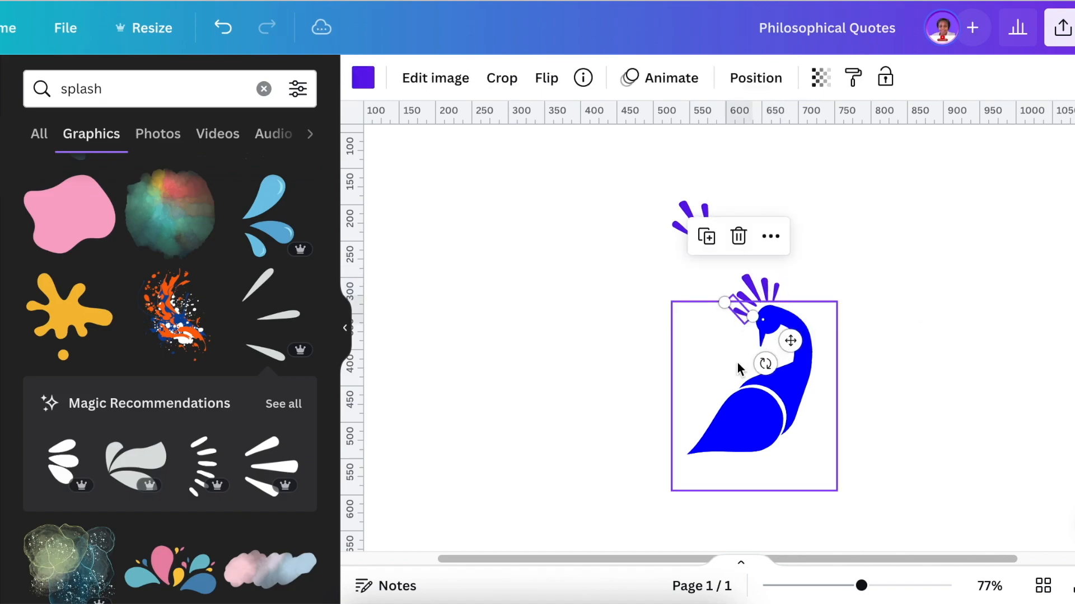
# Step: Search the graphics for "oval eye" and look through the results for a pointed oval shape
pyautogui.scroll(-1, 911, 250)
pyautogui.tripleClick(90, 89)
pyautogui.write('oval eye')
pyautogui.press('Return')
pyautogui.scroll(-15, 169, 286)
pyautogui.scroll(15, 170, 286)
pyautogui.click(70, 271)
pyautogui.moveTo(754, 284); pyautogui.dragTo(540, 284)
pyautogui.click(393, 82)
pyautogui.press('Delete')
# Step: Try the black pointed-oval graphic beside the bird at a small size
pyautogui.scroll(-20, 189, 301)
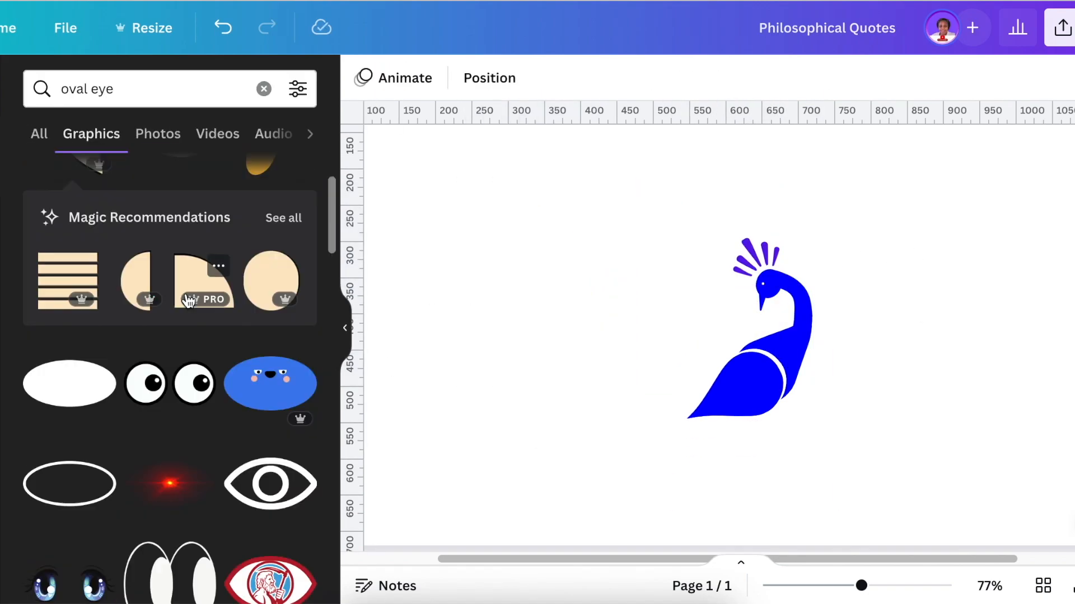
pyautogui.scroll(10, 189, 302)
pyautogui.click(163, 360)
pyautogui.moveTo(690, 198); pyautogui.dragTo(525, 390)
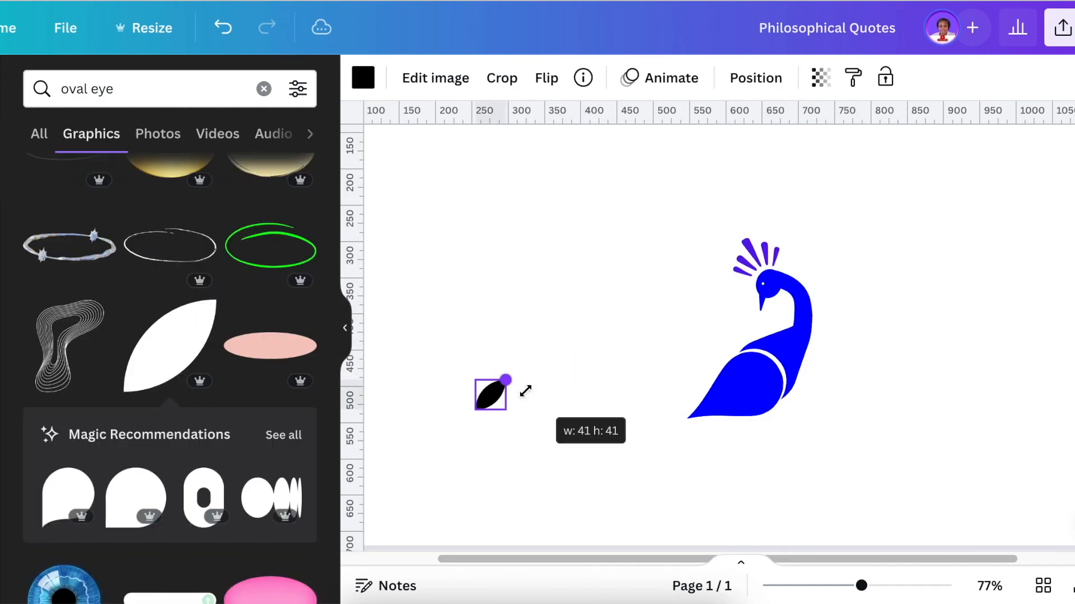
# Step: Search the graphics for "splash" and try one of the results on the page
pyautogui.click(264, 89)
pyautogui.write('splash')
pyautogui.press('Return')
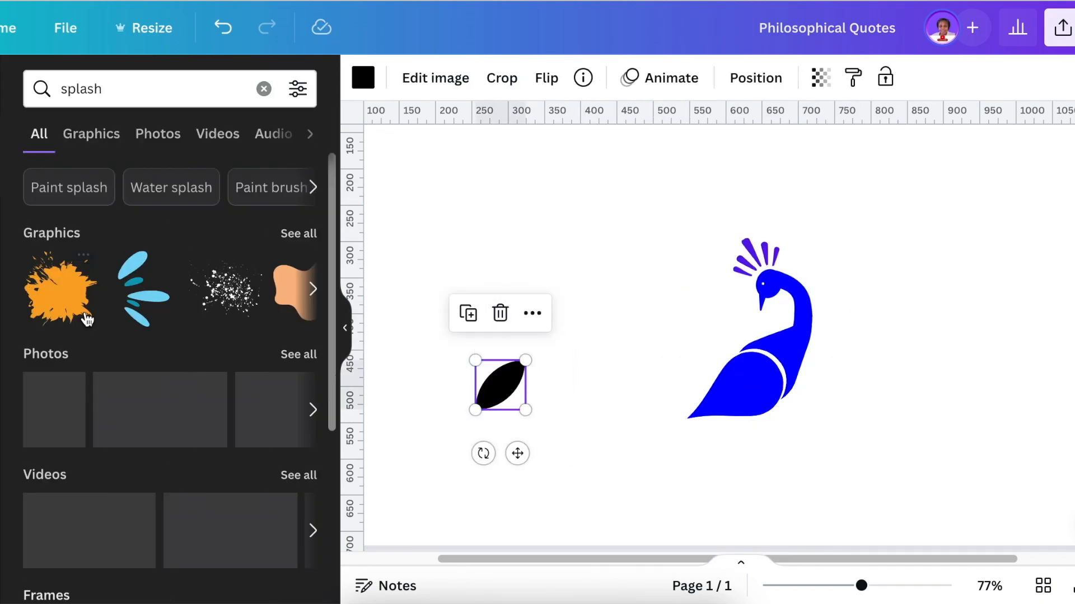
pyautogui.click(91, 134)
pyautogui.scroll(-10, 170, 314)
pyautogui.click(273, 312)
pyautogui.press('Delete')
# Step: Search the graphics for "oval eye" again and remove the beige leaf graphic from the page
pyautogui.moveTo(117, 91); pyautogui.dragTo(30, 96)
pyautogui.click(100, 176)
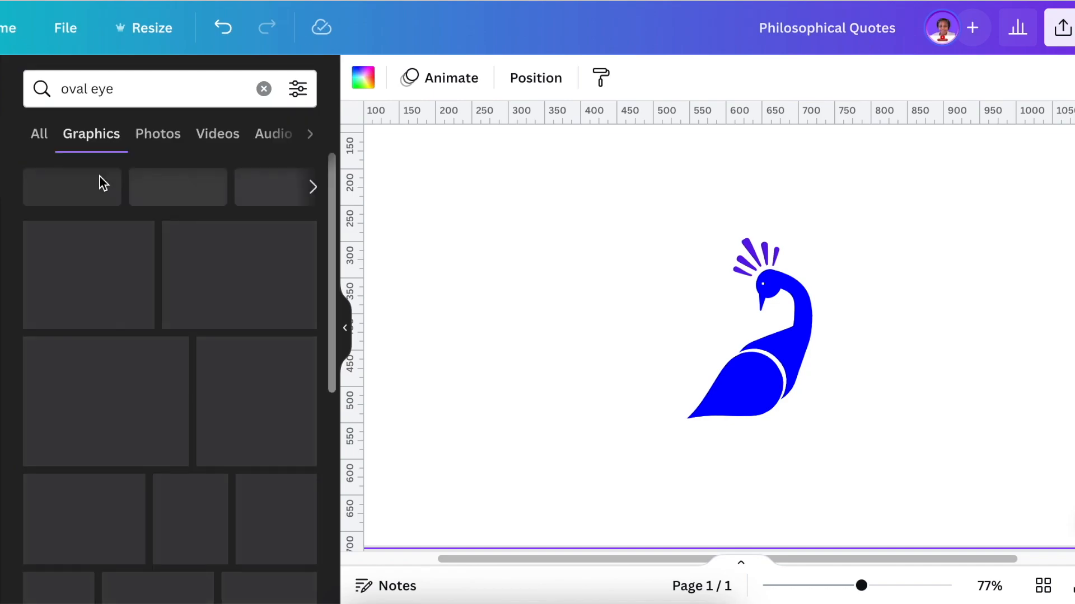
pyautogui.scroll(-15, 170, 287)
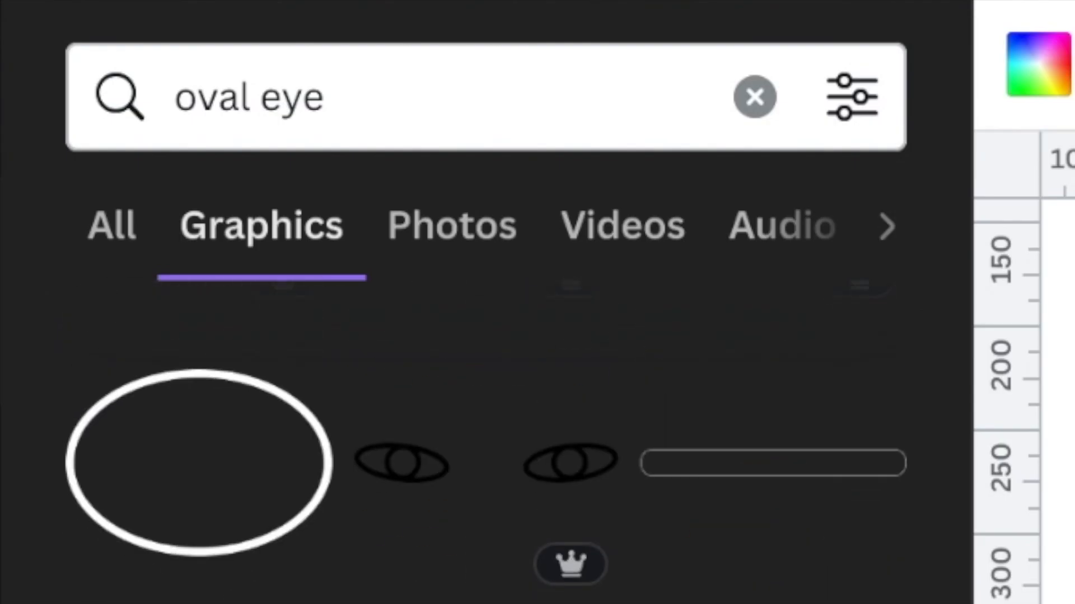
pyautogui.scroll(15, 487, 448)
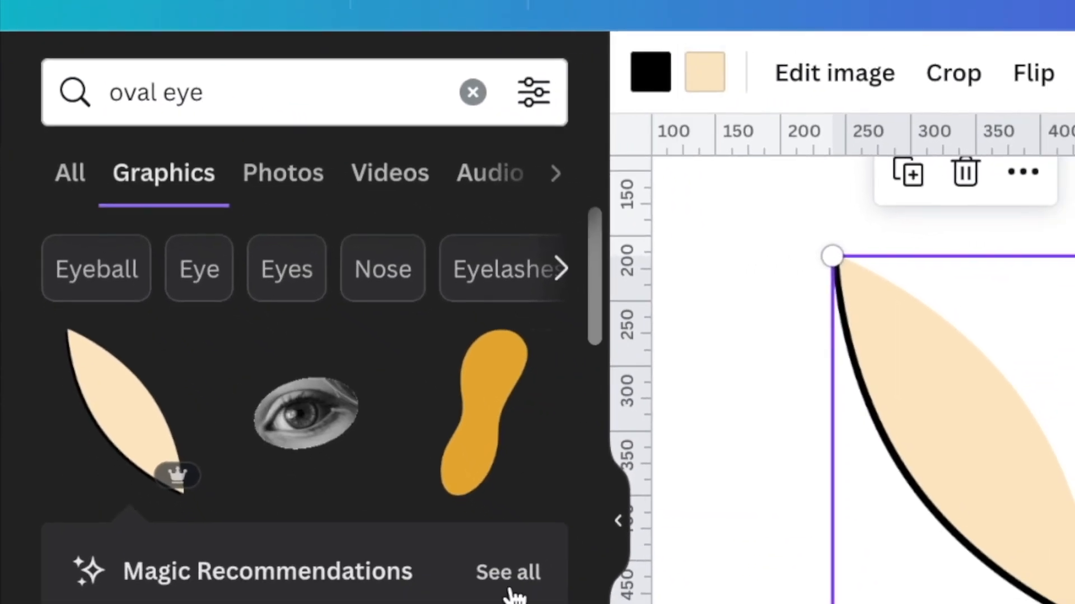
pyautogui.click(507, 582)
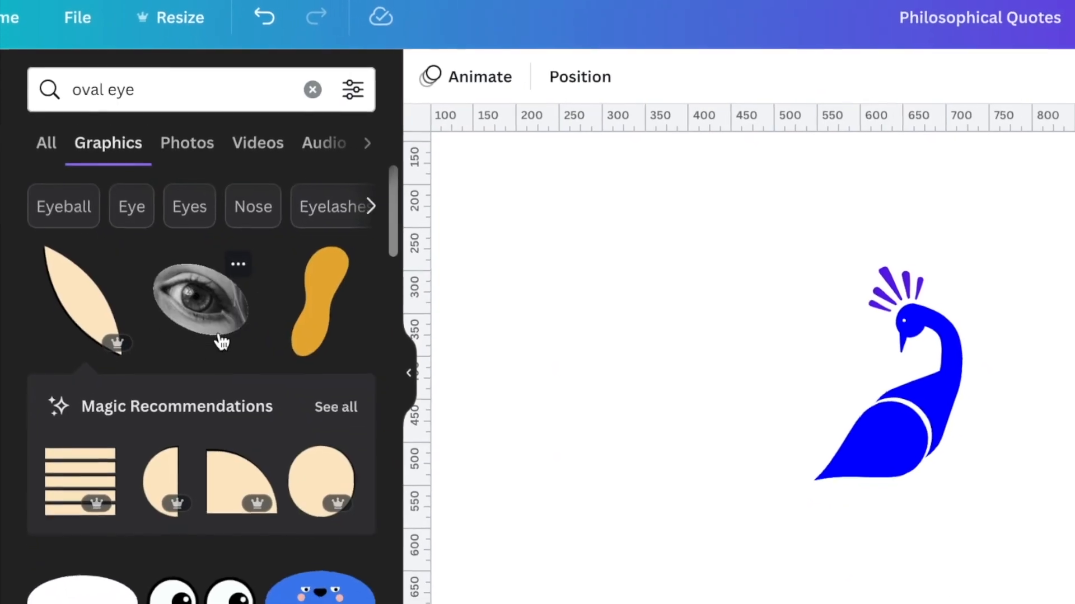
# Step: Add the solid pointed-oval graphic from the "oval eye" results, move it left of the bird and shrink it to a small leaf
pyautogui.scroll(-15, 221, 341)
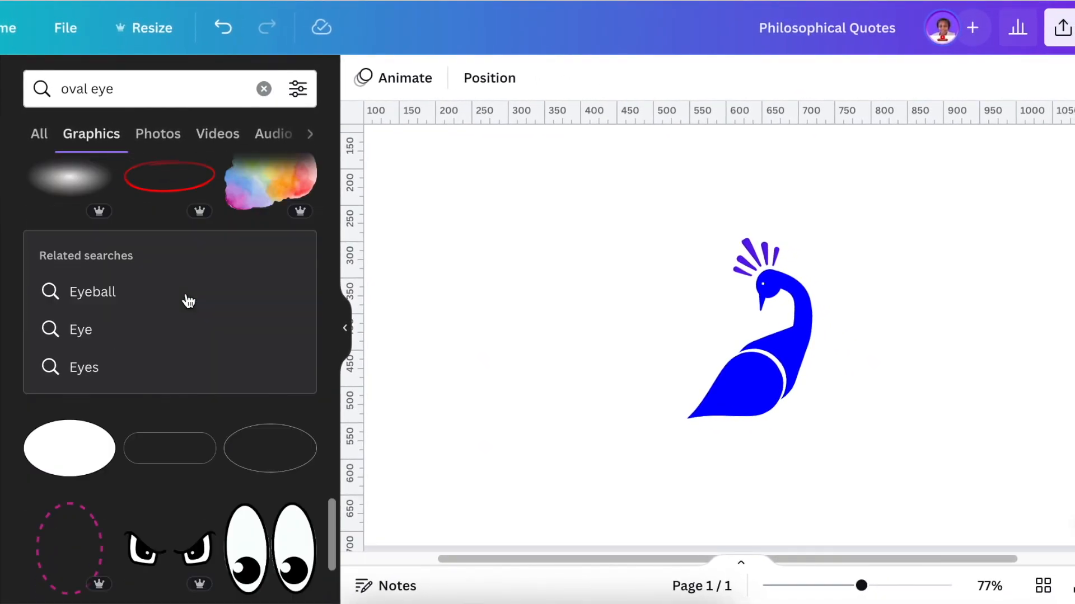
pyautogui.scroll(-15, 188, 302)
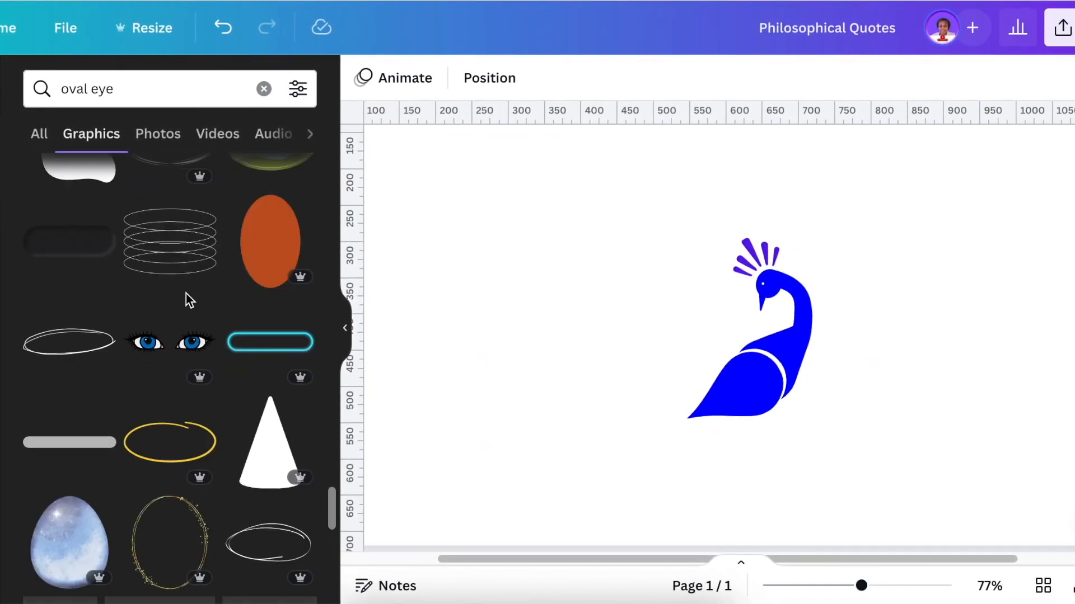
pyautogui.scroll(-5, 190, 301)
pyautogui.scroll(-10, 188, 301)
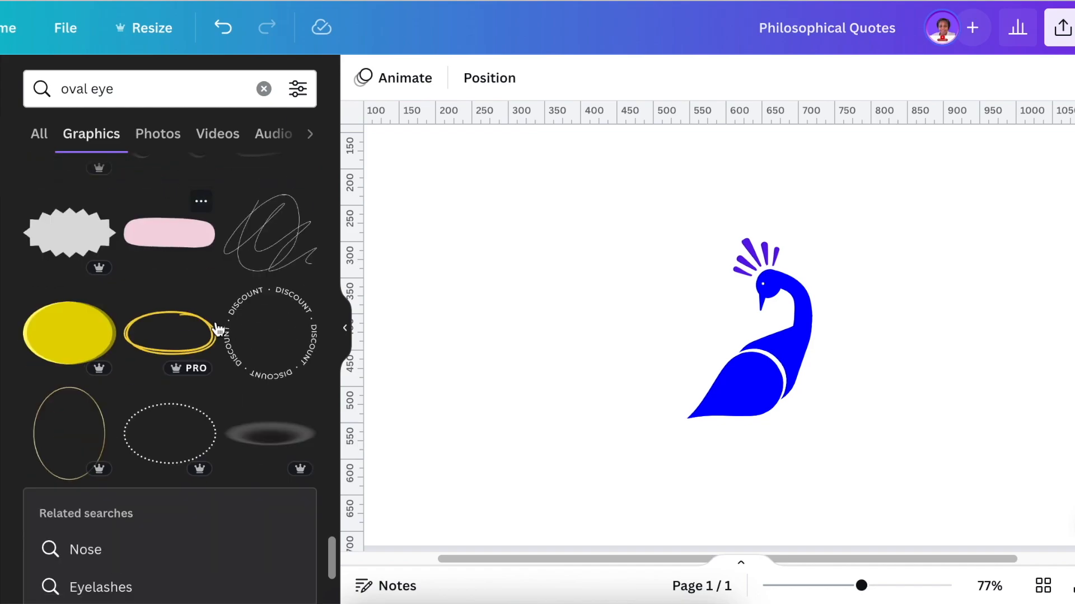
pyautogui.click(165, 350)
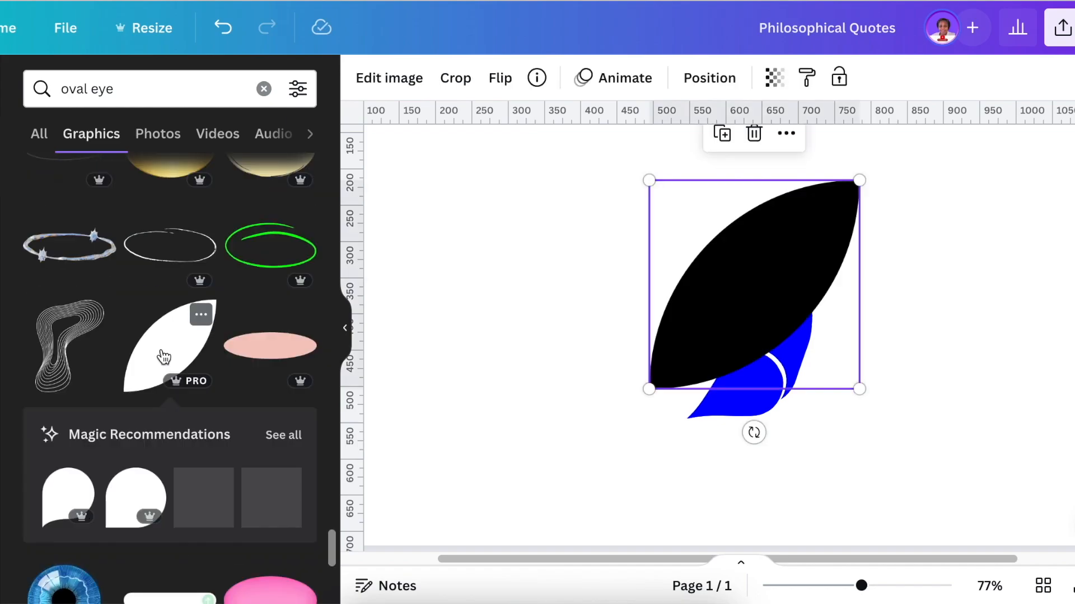
pyautogui.moveTo(732, 307); pyautogui.dragTo(563, 328)
pyautogui.moveTo(685, 201); pyautogui.dragTo(530, 390)
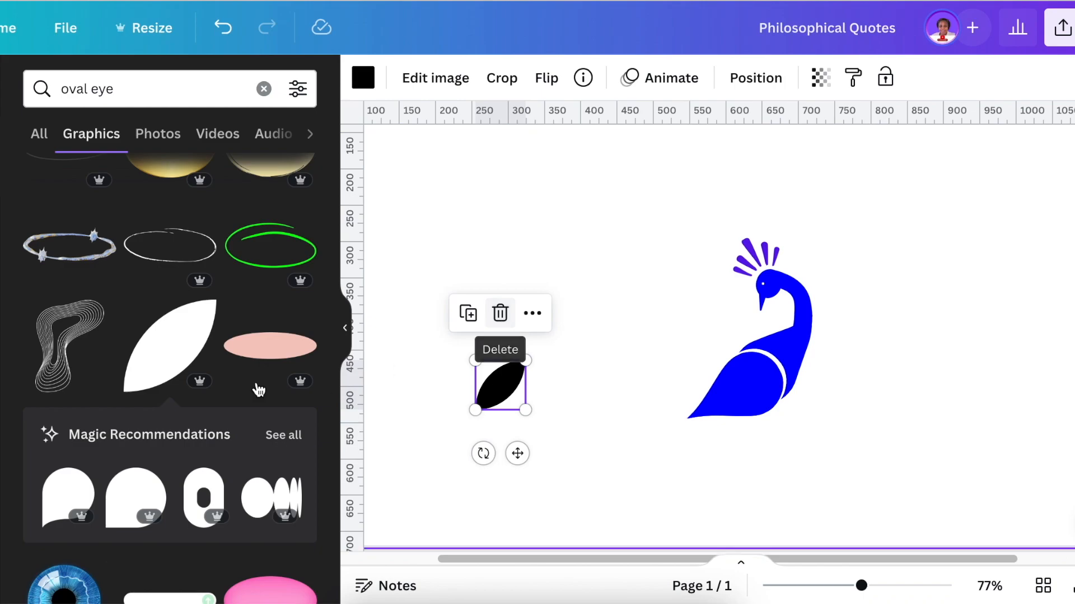
# Step: Search the elements for "splash"
pyautogui.scroll(-10, 258, 391)
pyautogui.click(264, 89)
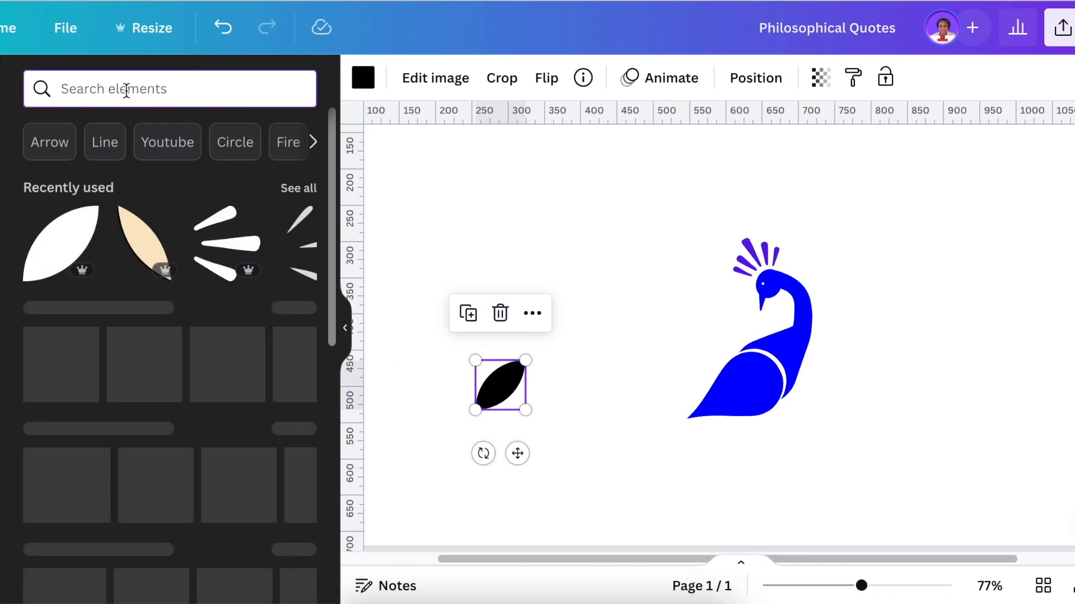
pyautogui.write('s')
pyautogui.click(84, 312)
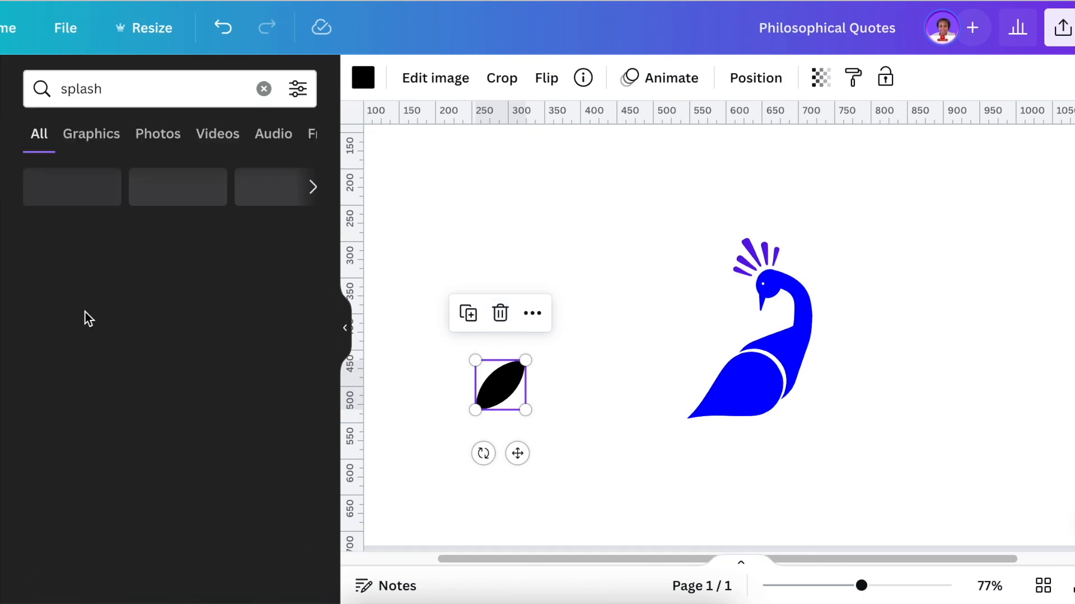
# Step: Browse the splash graphics, add the multicoloured burst graphic, and place it at a reduced size to the right of the peacock
pyautogui.click(104, 136)
pyautogui.scroll(-10, 182, 321)
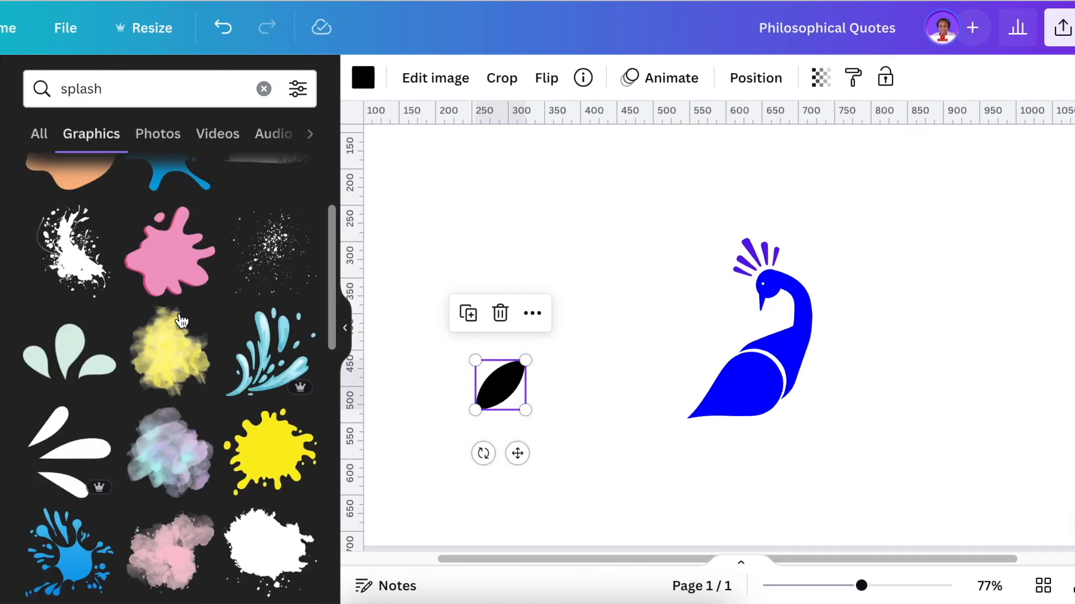
pyautogui.scroll(-15, 182, 320)
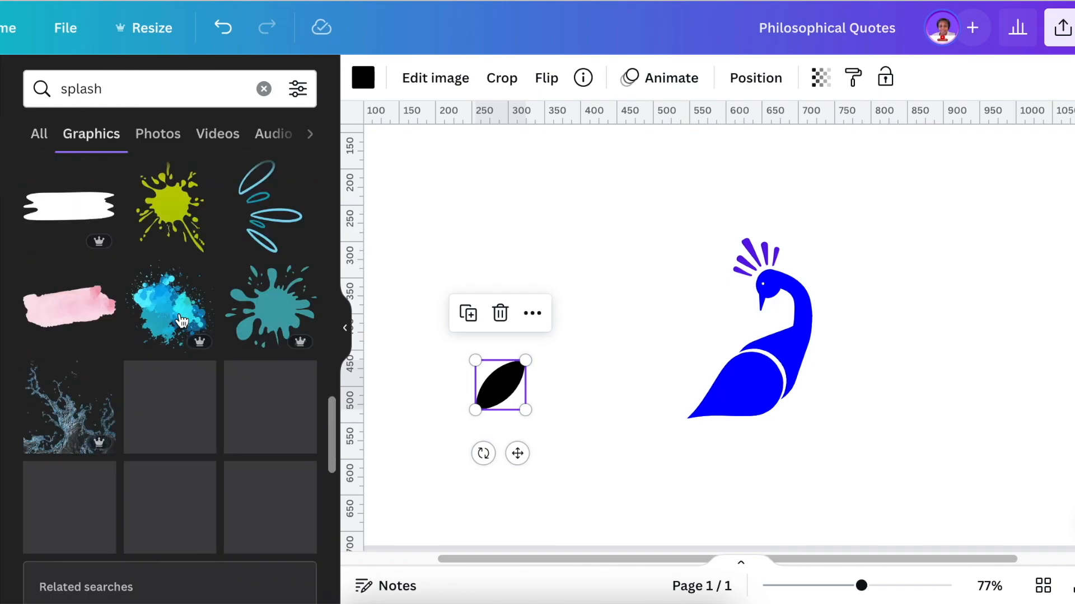
pyautogui.click(81, 503)
pyautogui.moveTo(674, 290); pyautogui.dragTo(930, 285)
pyautogui.moveTo(1074, 175); pyautogui.dragTo(993, 299)
pyautogui.moveTo(977, 324); pyautogui.dragTo(1067, 210)
# Step: Tilt the black leaf, move it toward the peacock and colour it green, with a smaller red copy beside the tail
pyautogui.click(504, 381)
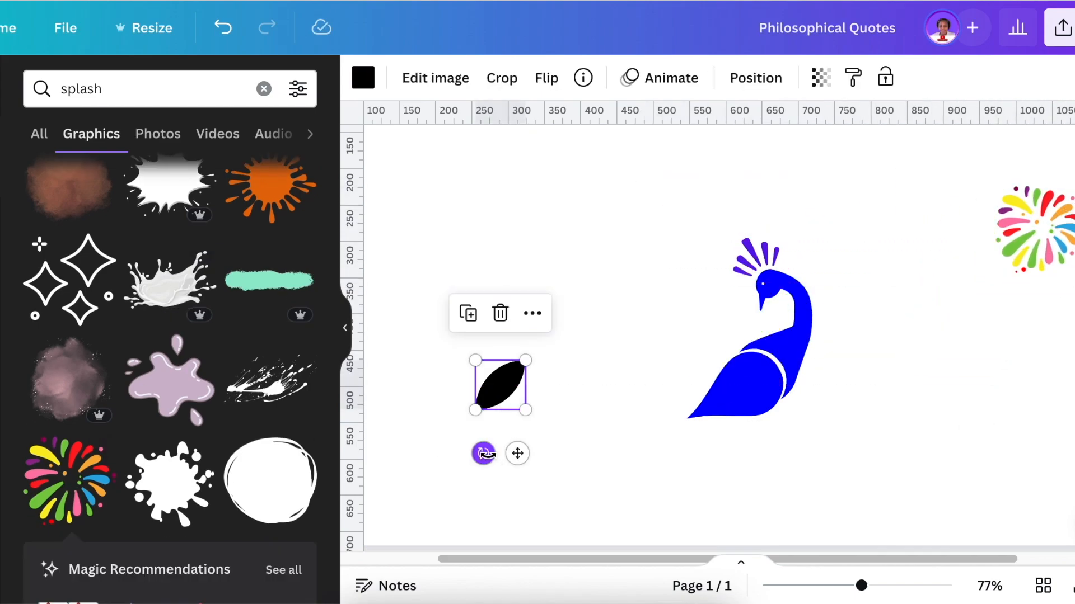
pyautogui.moveTo(507, 377); pyautogui.dragTo(567, 401)
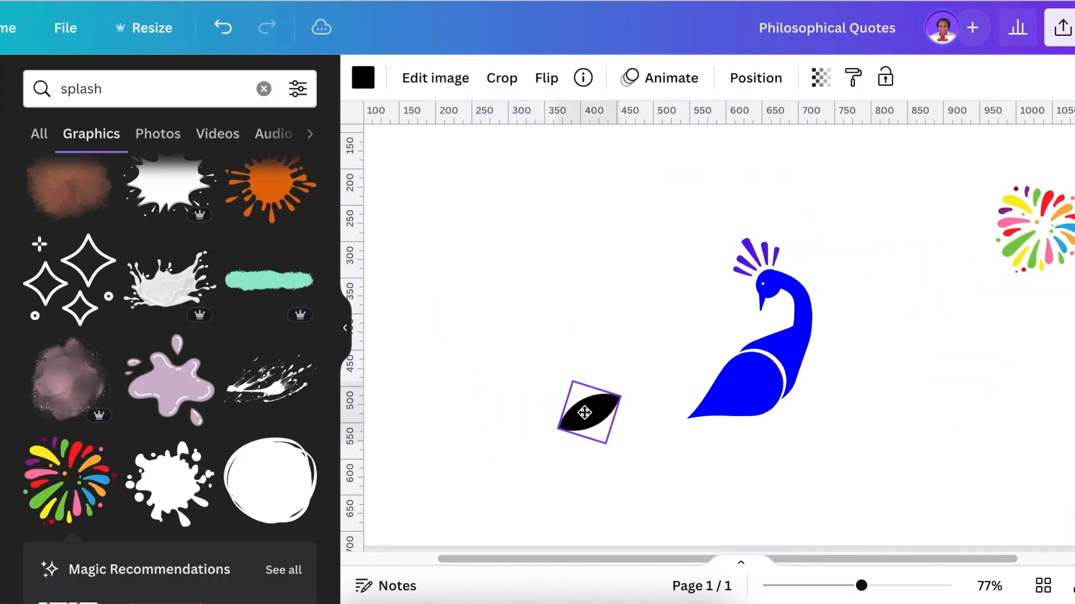
pyautogui.click(363, 77)
pyautogui.scroll(-8, 167, 336)
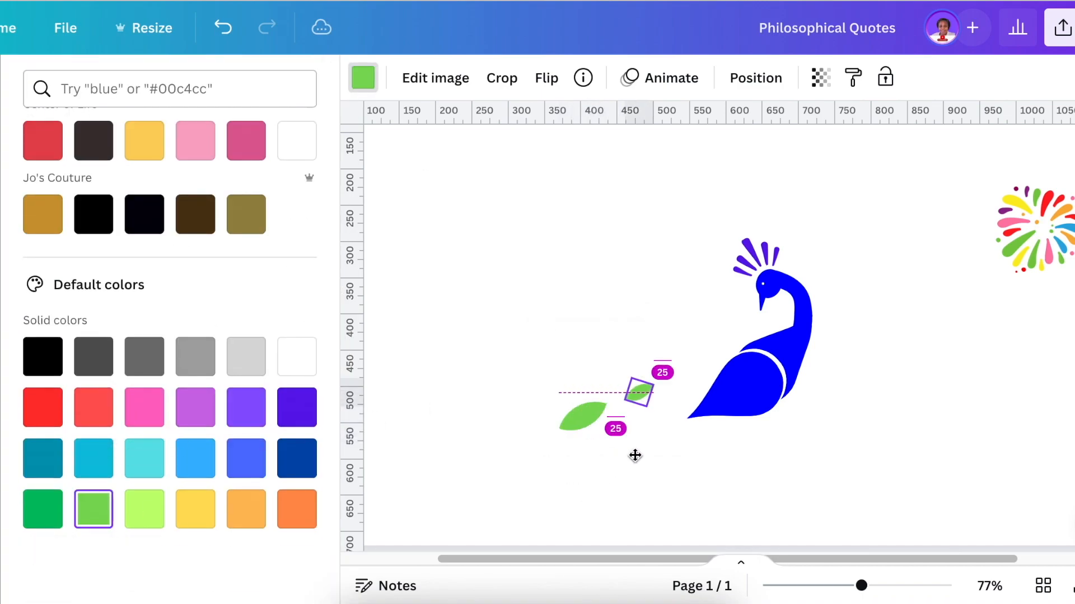
pyautogui.click(43, 407)
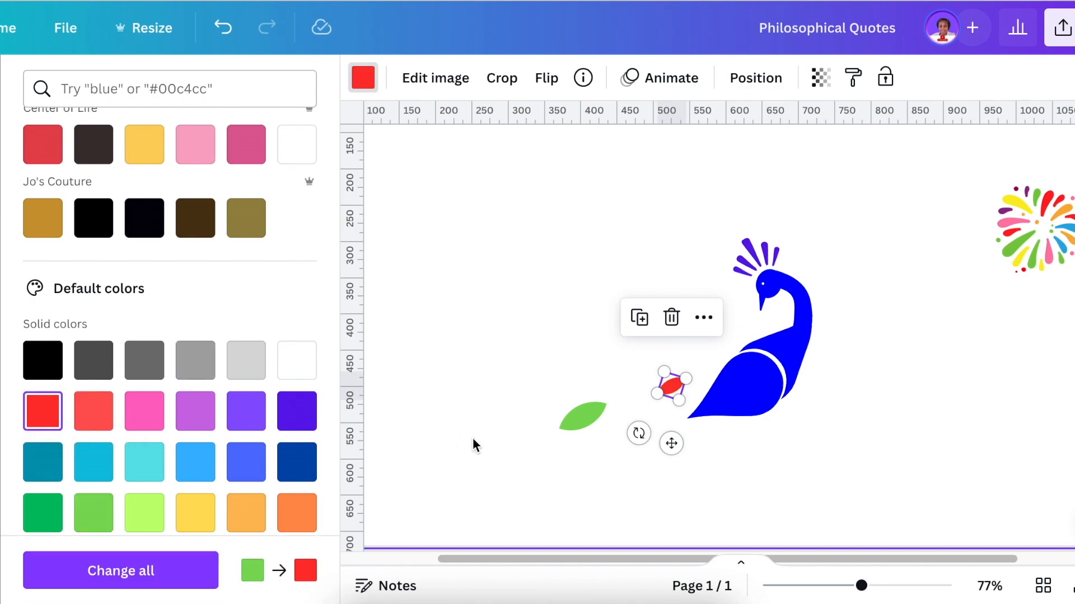
# Step: Enlarge the green leaf and add a small purple copy to its left
pyautogui.click(596, 419)
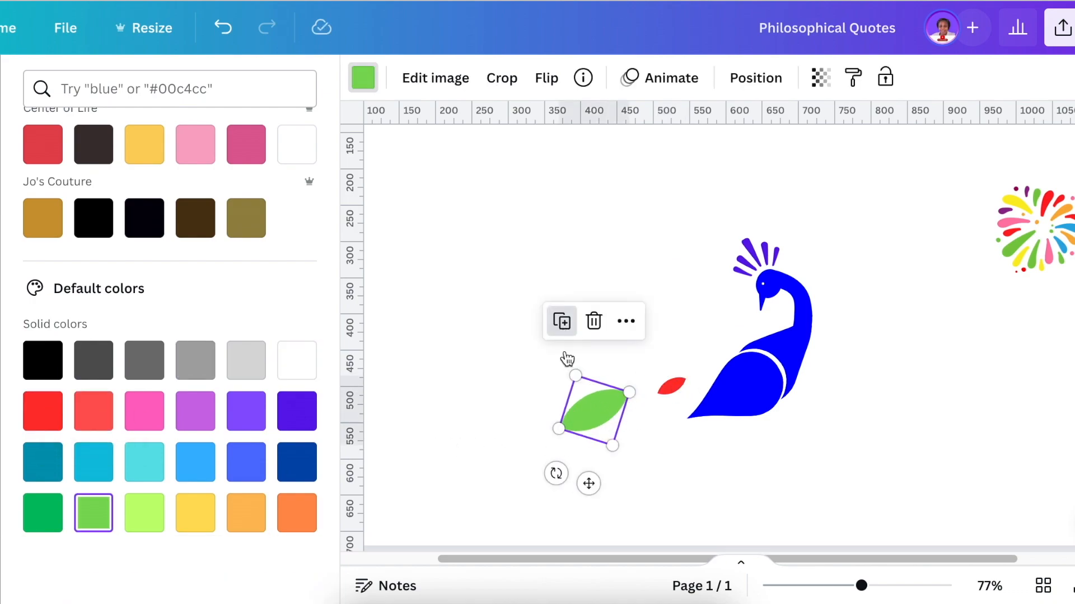
pyautogui.moveTo(571, 412); pyautogui.dragTo(599, 366)
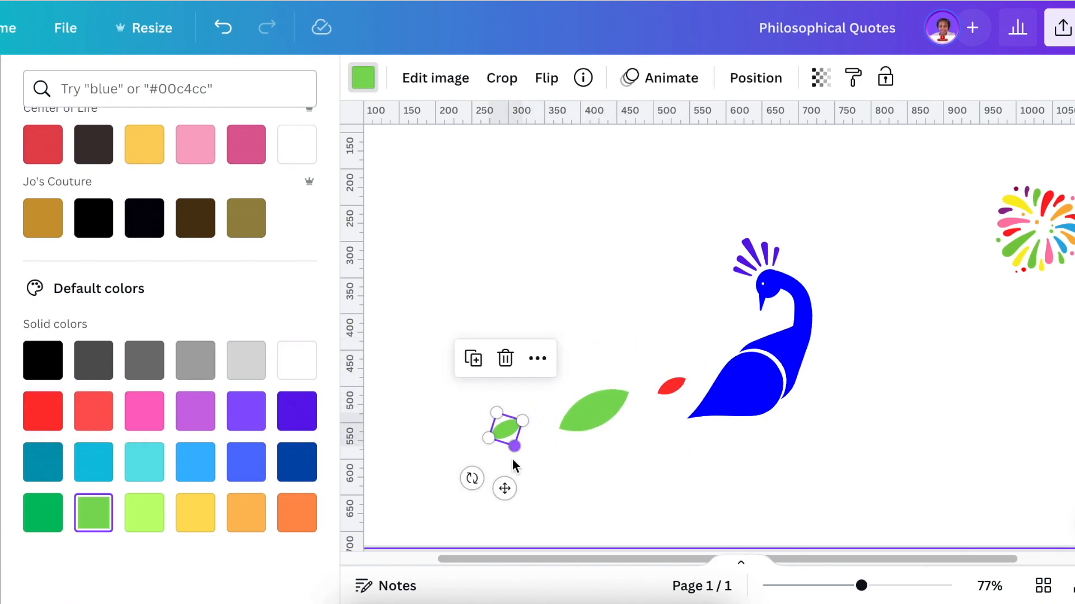
pyautogui.click(257, 421)
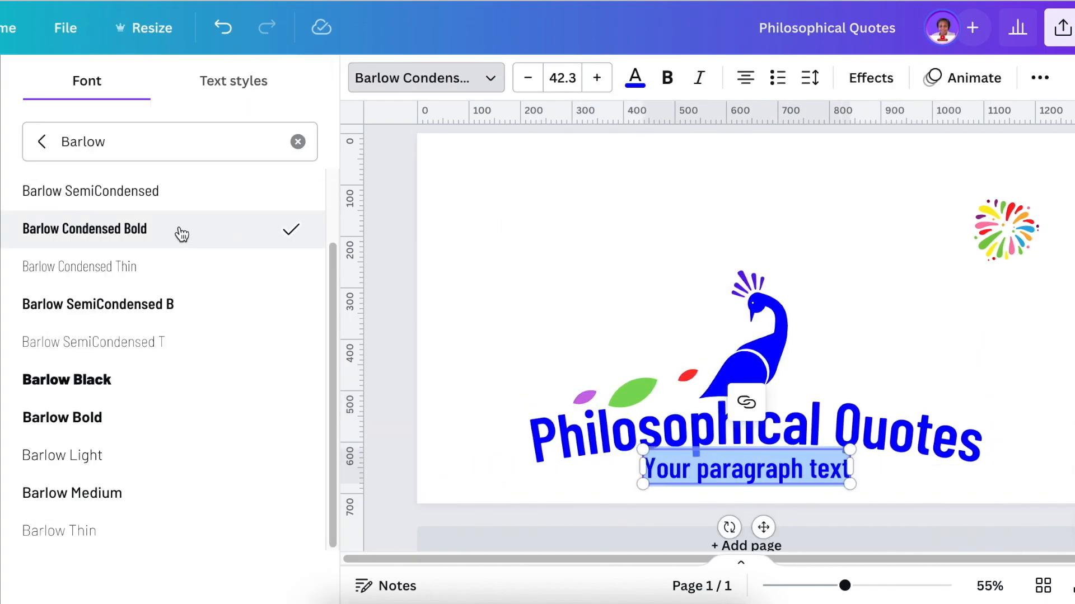
# Step: Replace the placeholder text below the curved title with "A Burst of Inspiration"
pyautogui.write('A Burst of Inspiration')
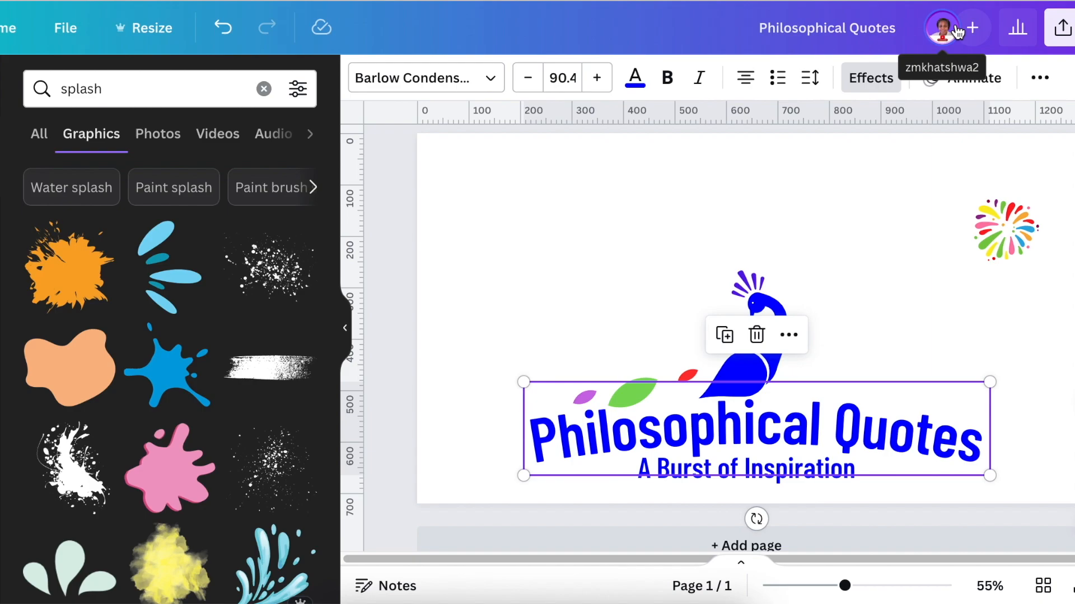
pyautogui.click(884, 307)
# Step: Add a smaller yellow copy of the green leaf at the left end of the row and a small red copy above the green leaf
pyautogui.click(634, 393)
pyautogui.click(607, 321)
pyautogui.moveTo(640, 471); pyautogui.dragTo(549, 449)
pyautogui.moveTo(538, 357); pyautogui.dragTo(546, 369)
pyautogui.click(362, 78)
pyautogui.click(42, 191)
pyautogui.click(283, 385)
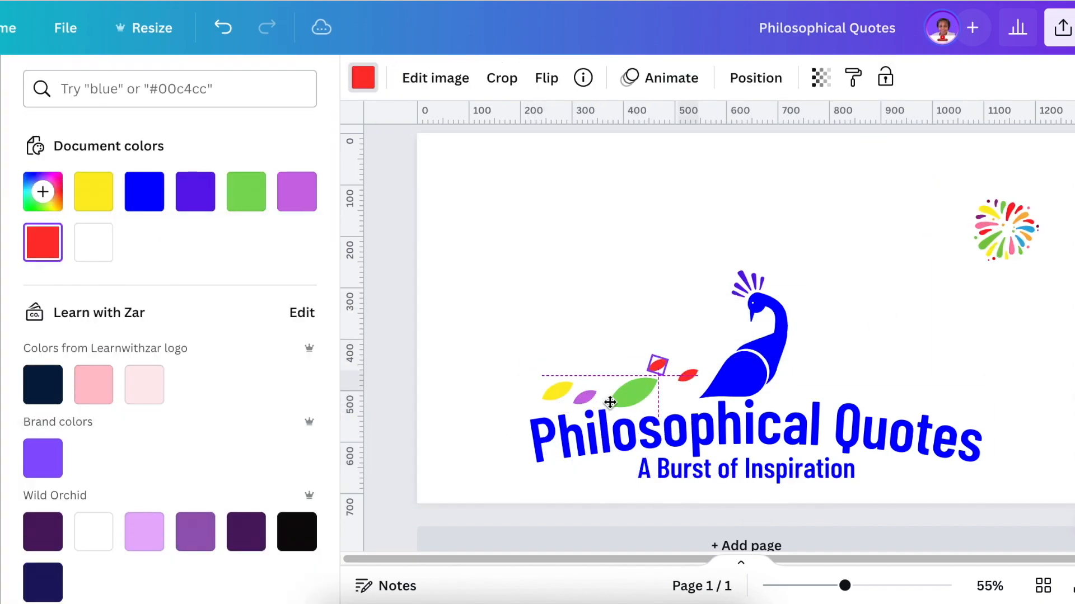
pyautogui.moveTo(560, 392); pyautogui.dragTo(529, 409)
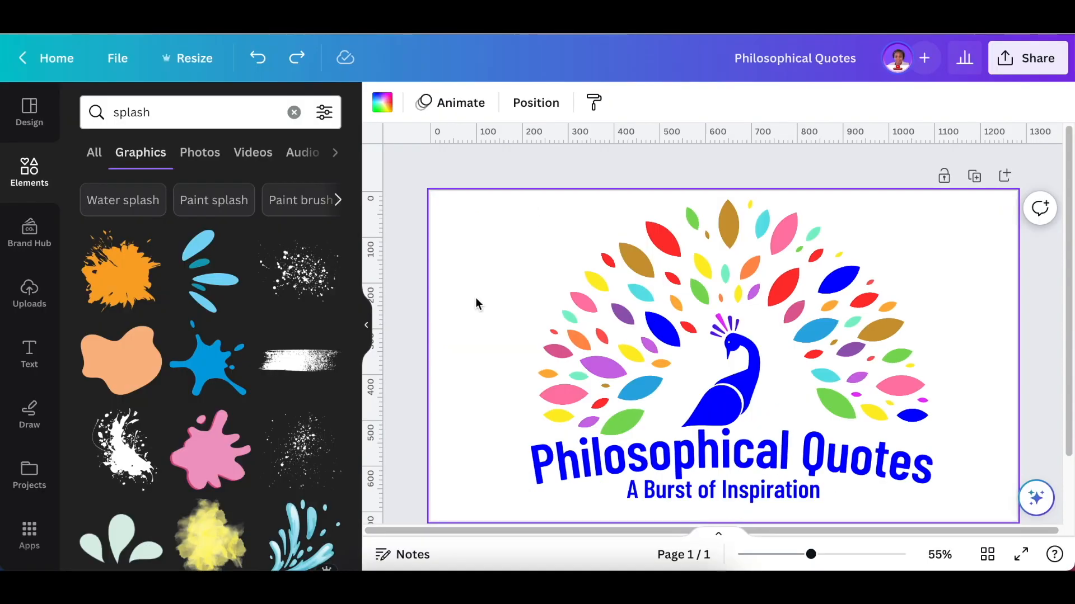
# Step: Download the finished logo design as a PNG at 1,280 × 720 px
pyautogui.click(1020, 59)
pyautogui.scroll(-3, 888, 312)
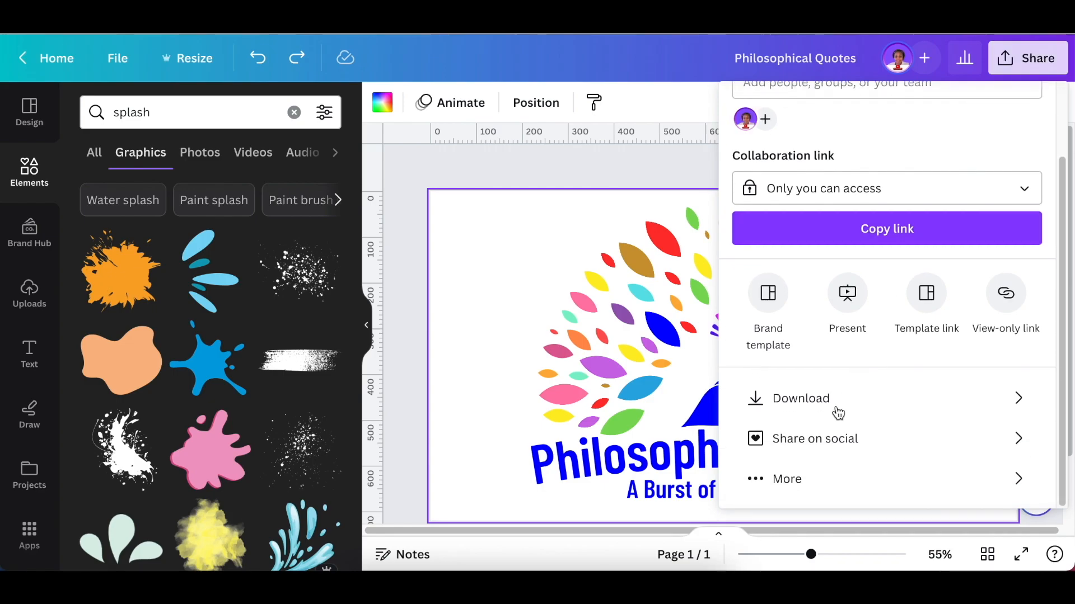
pyautogui.click(836, 410)
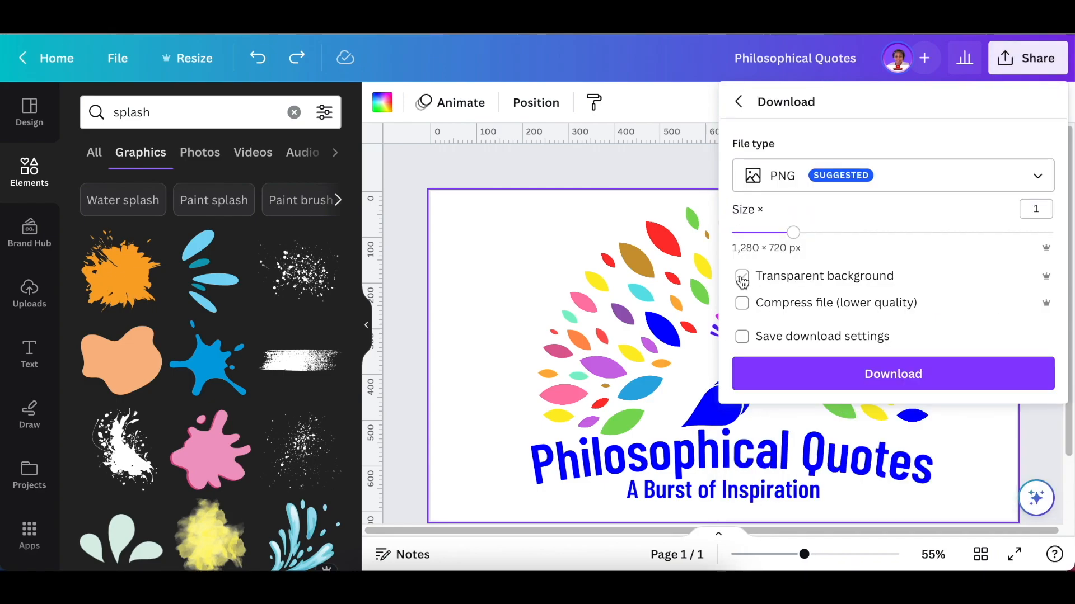
pyautogui.click(862, 373)
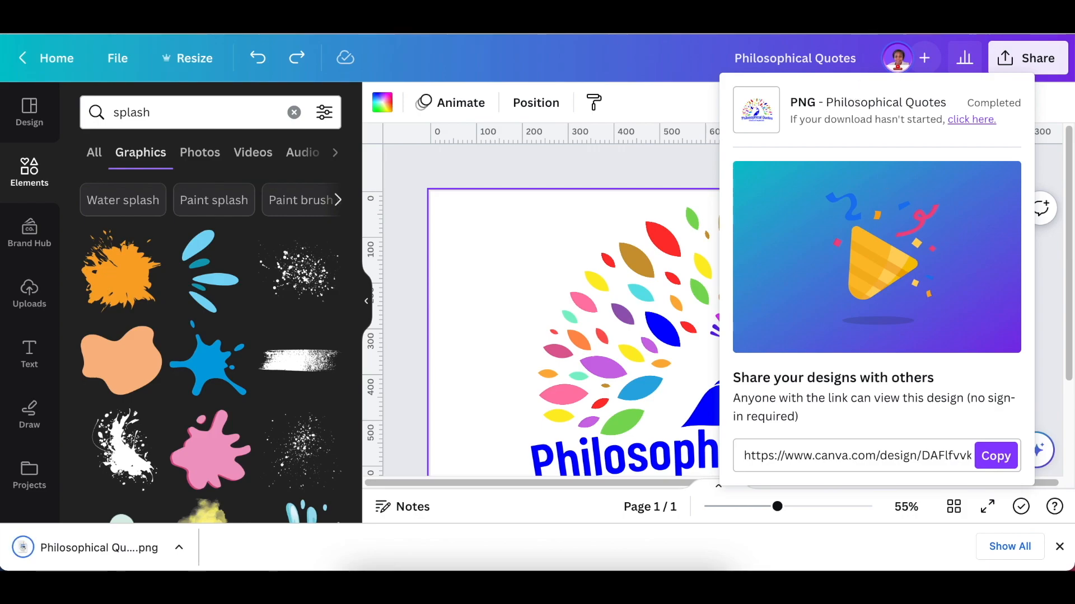
# Step: Open remove.bg in a new browser tab, upload the Philosophical Quotes PNG and download the preview image with its background removed
pyautogui.press('super+t')
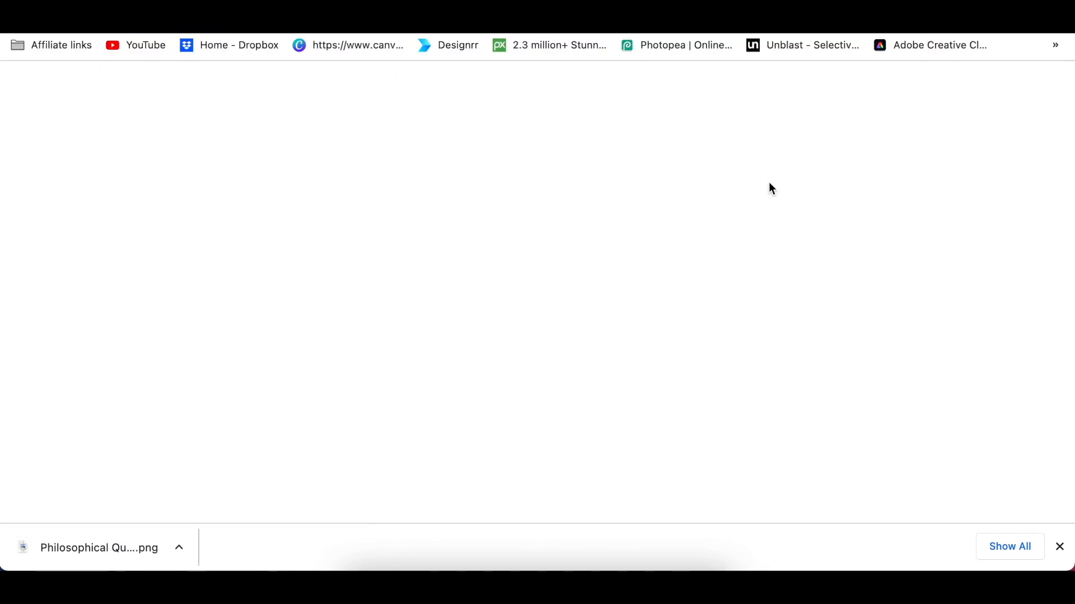
pyautogui.write('rem')
pyautogui.press('Return')
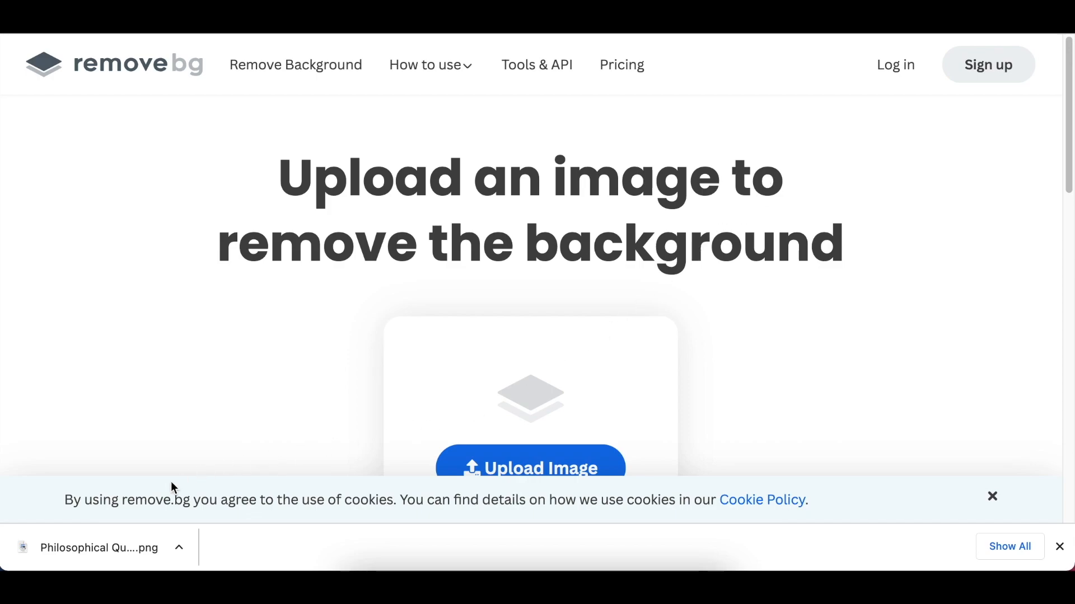
pyautogui.moveTo(136, 557); pyautogui.dragTo(369, 401)
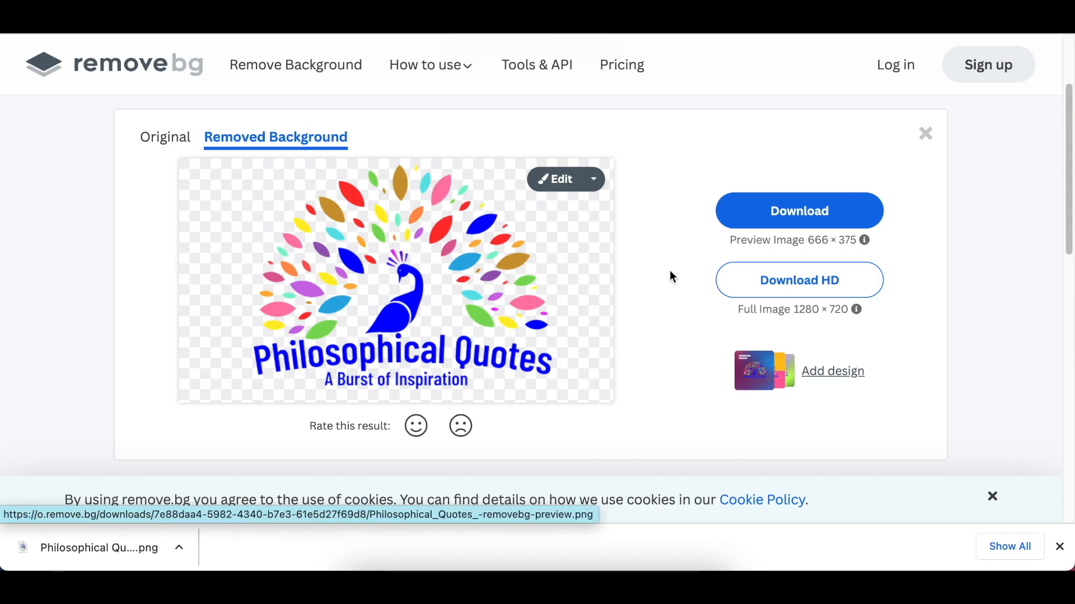
pyautogui.click(816, 213)
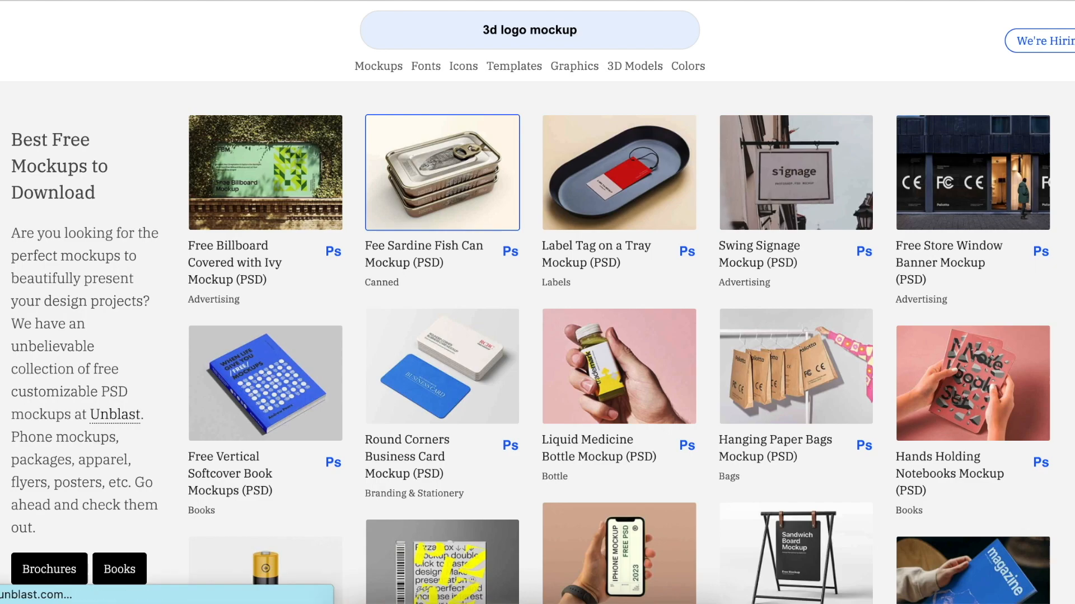
# Step: Search Unblast for "3d logo mockup" and download the 3D Logo & Text Effect mockup
pyautogui.press('Return')
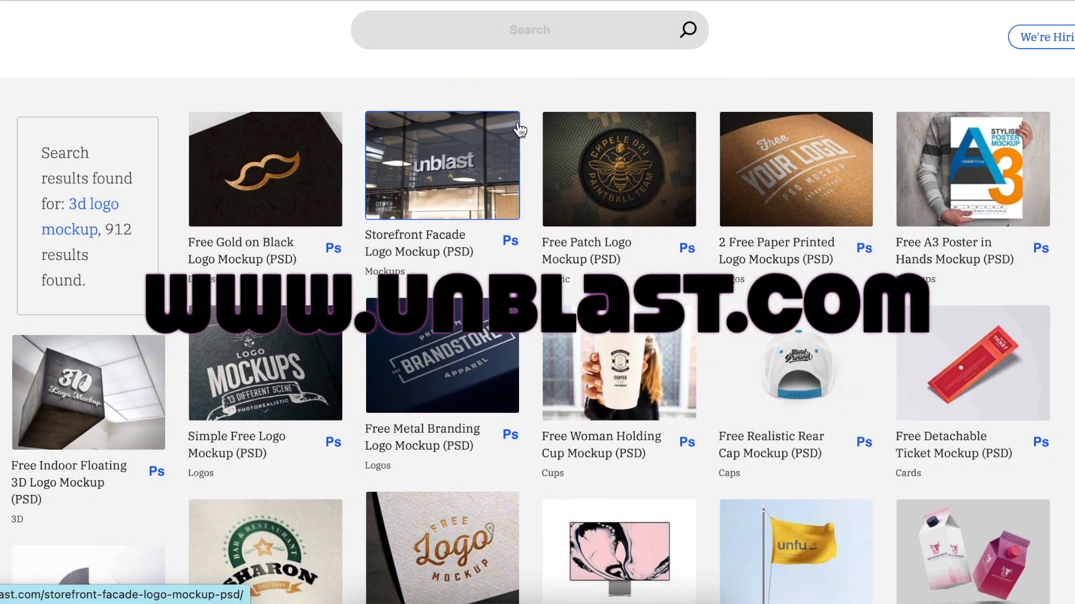
pyautogui.scroll(-2, 520, 130)
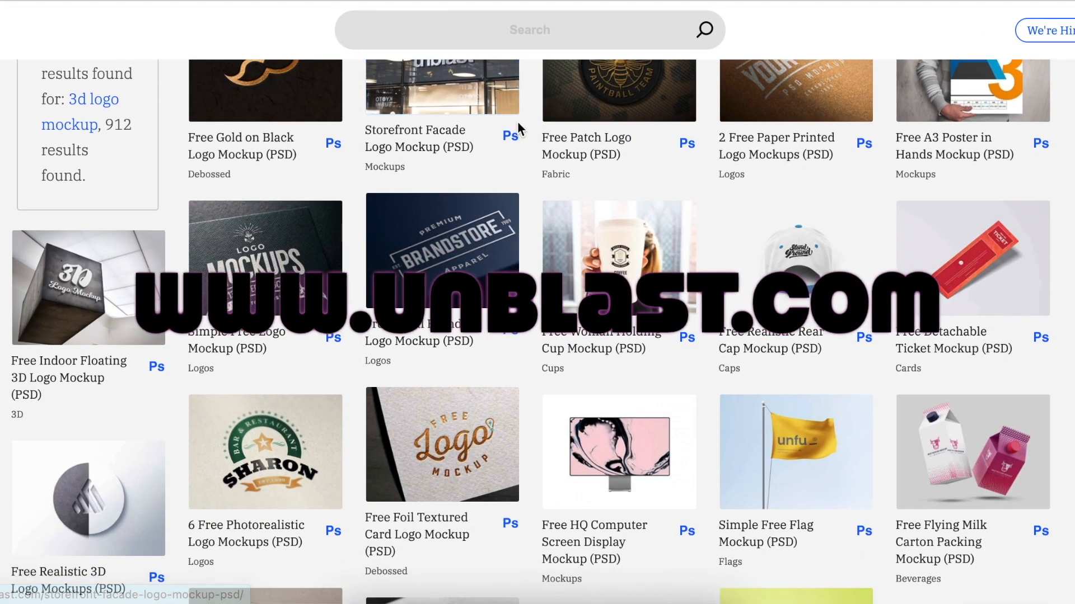
pyautogui.scroll(-1, 520, 130)
pyautogui.scroll(-2, 518, 121)
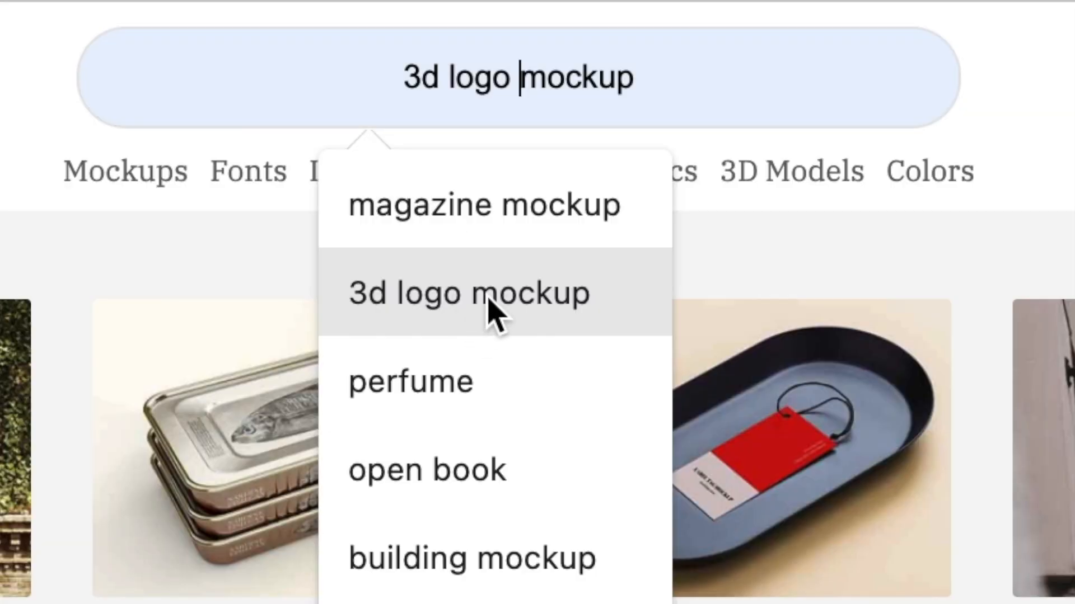
pyautogui.click(486, 300)
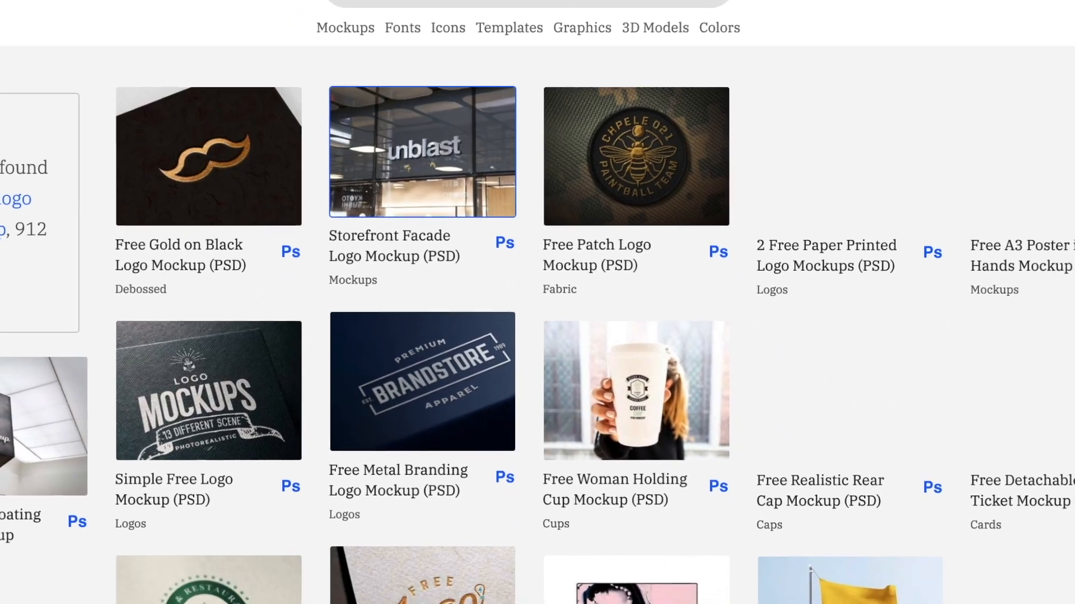
pyautogui.click(923, 209)
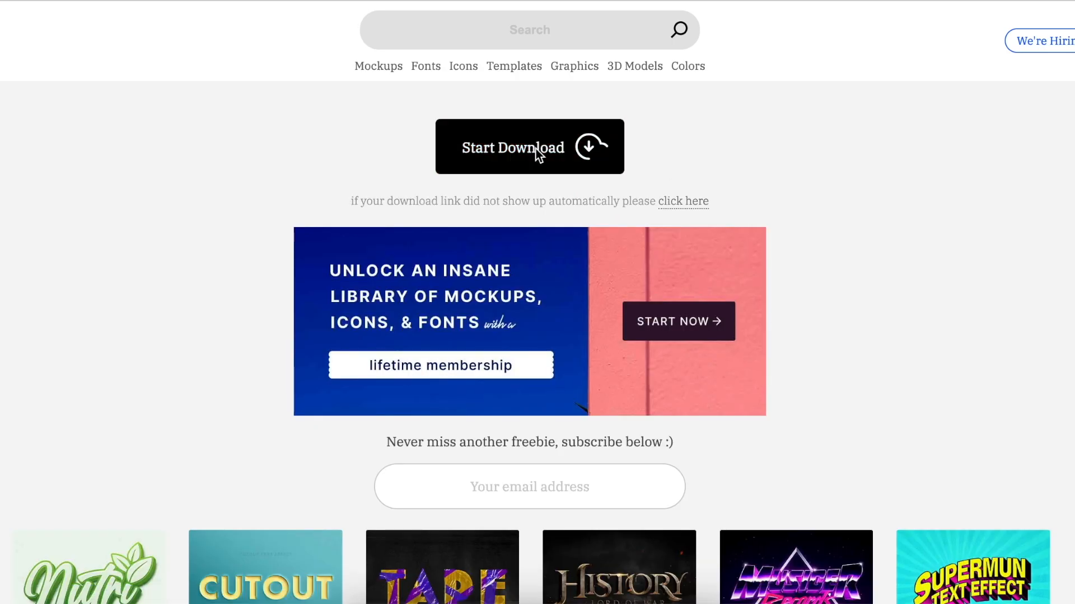
pyautogui.click(536, 149)
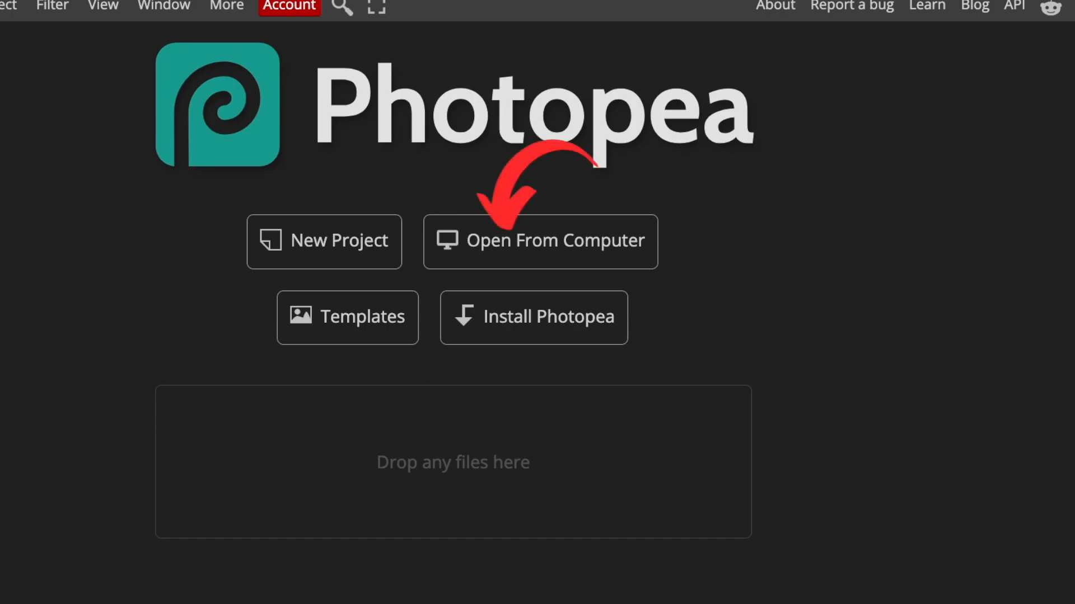
# Step: In Photopea, open "3D Logo & Text Effect.psd" from the Desktop folder
pyautogui.click(481, 241)
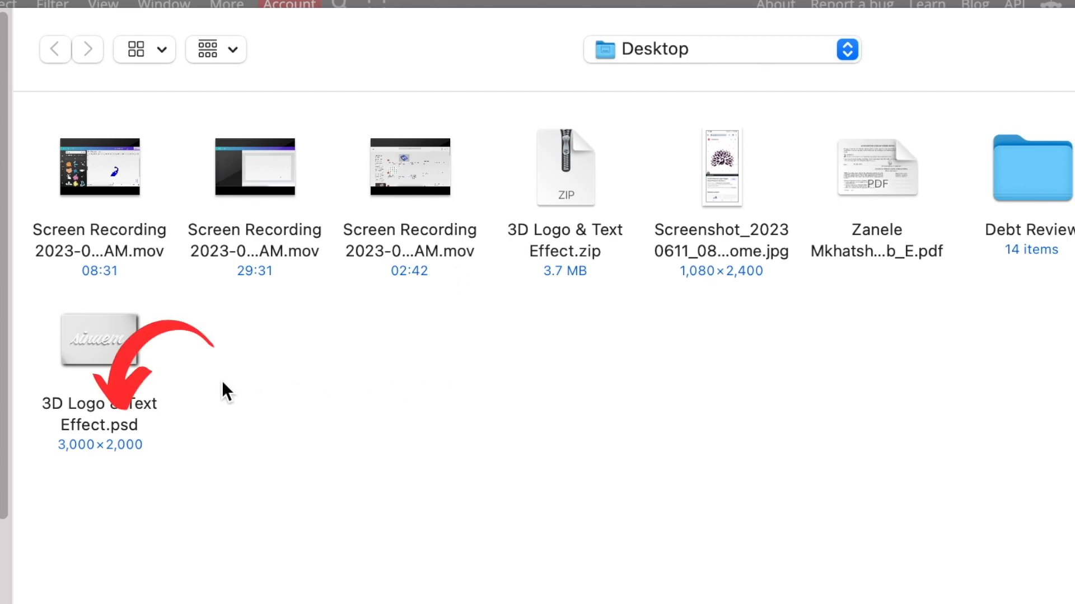
pyautogui.click(131, 369)
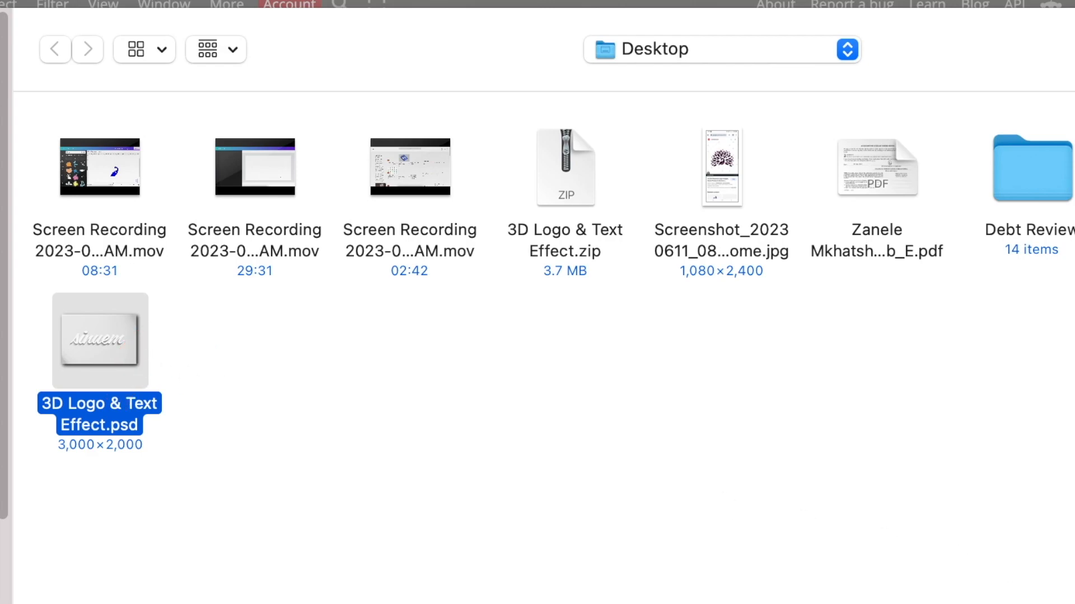
pyautogui.click(997, 461)
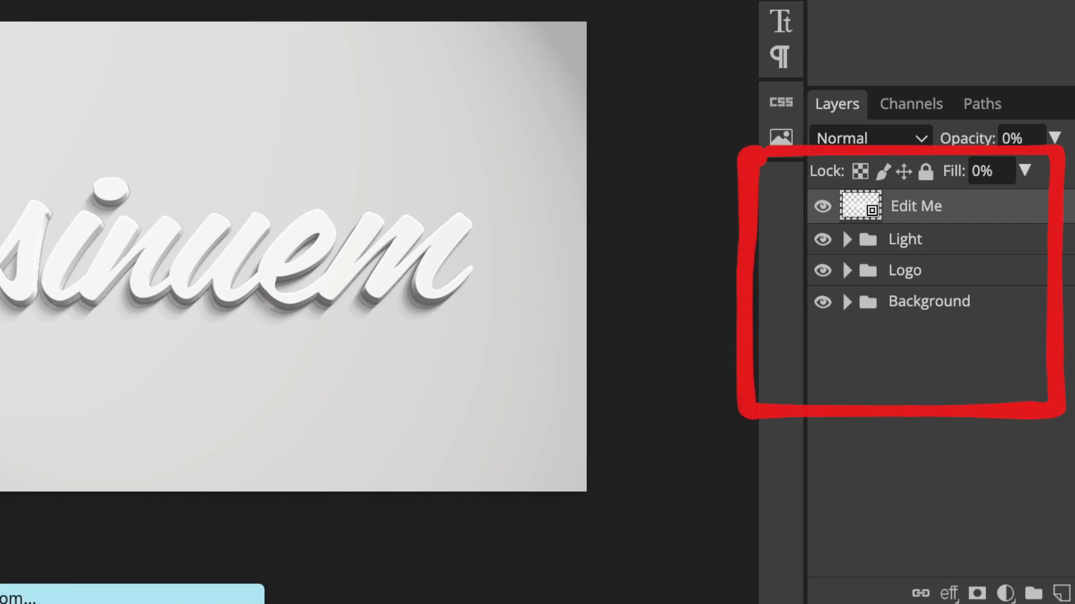
# Step: Open the contents of the Edit Me smart object and hide the sinuem text layer
pyautogui.doubleClick(851, 212)
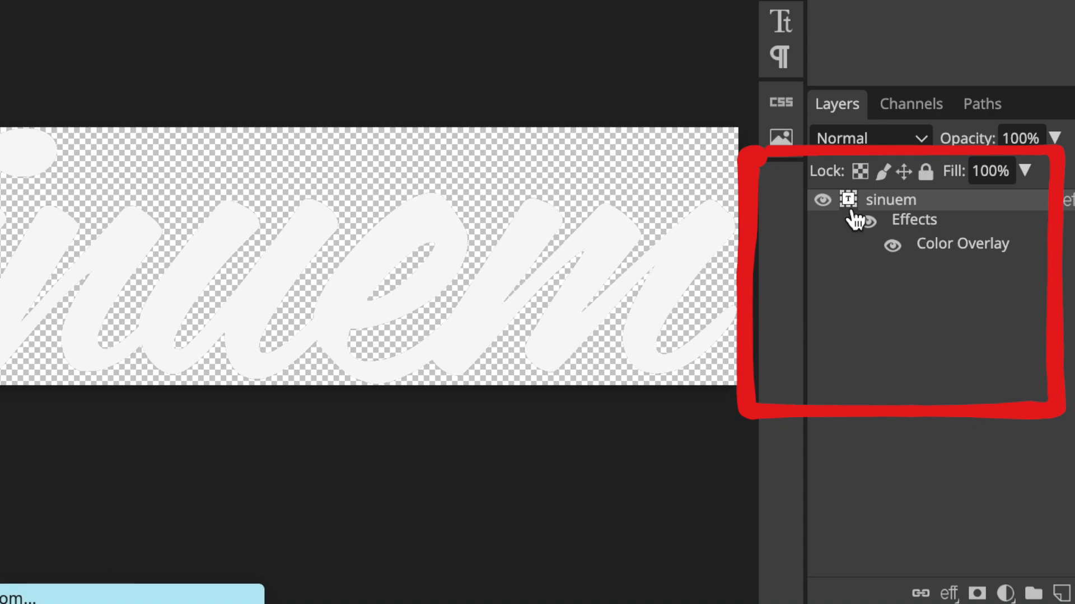
pyautogui.click(822, 201)
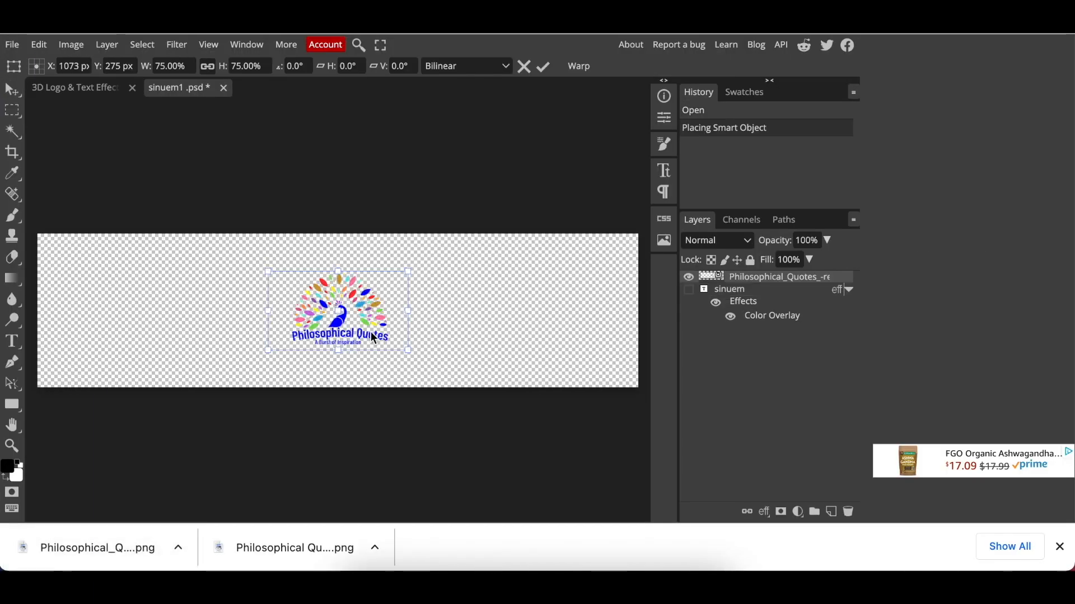
# Step: Enlarge the placed background-free logo to about 159% and fit it within the canvas, then save the smart object and return to the mockup
pyautogui.moveTo(408, 351); pyautogui.dragTo(566, 439)
pyautogui.moveTo(427, 314); pyautogui.dragTo(332, 272)
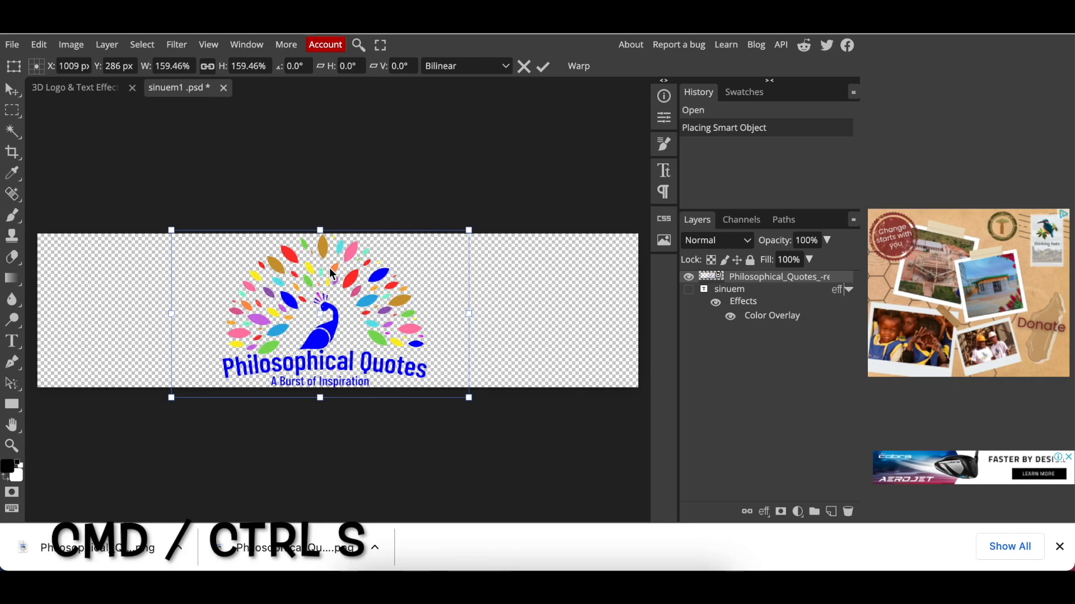
pyautogui.hotkey('ctrl', 's')
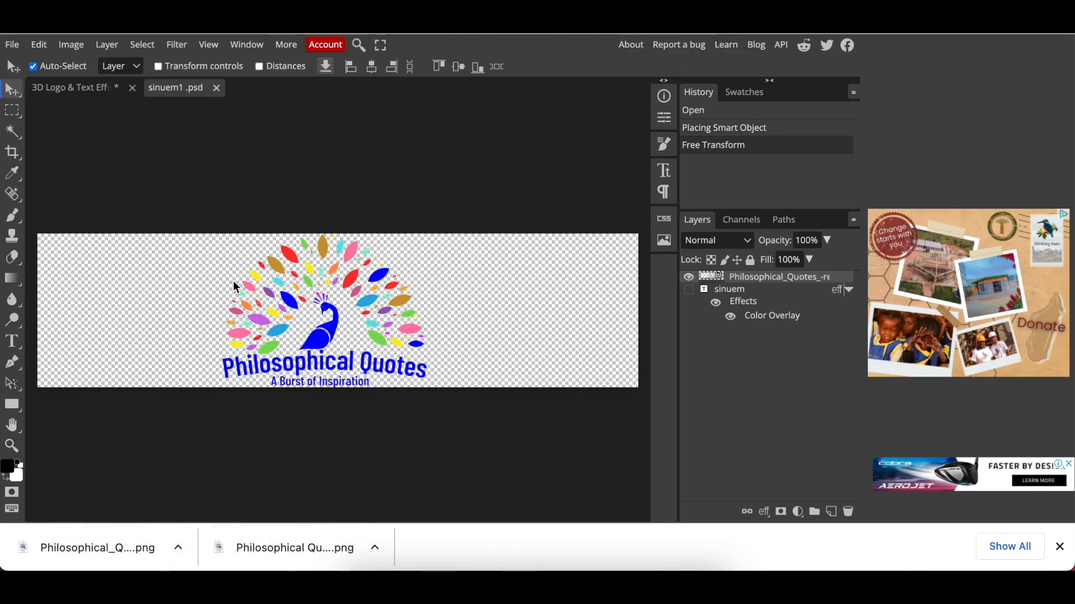
pyautogui.click(81, 89)
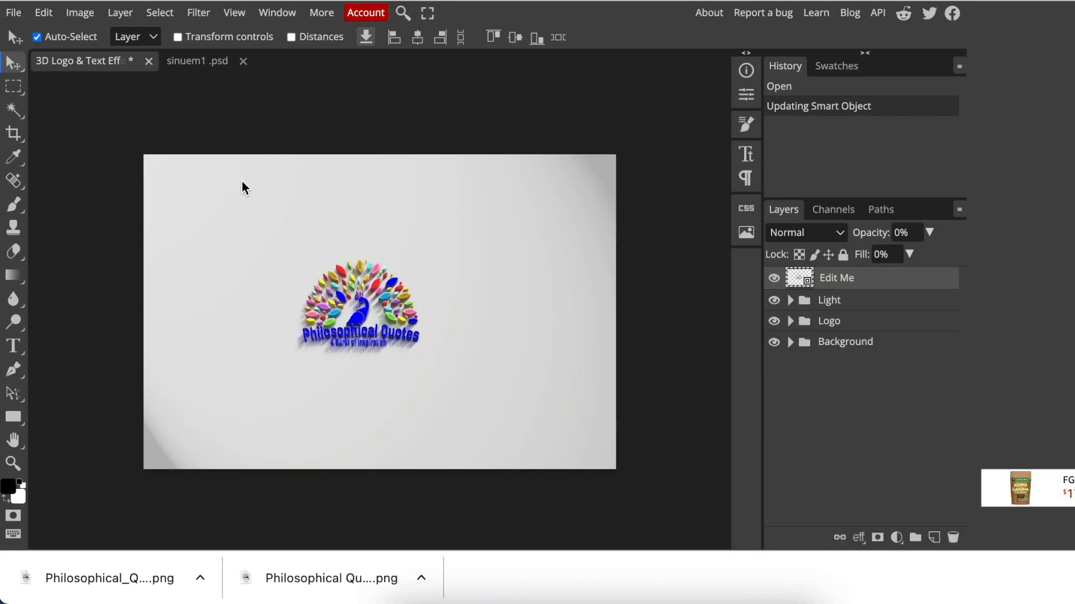
# Step: Check the JPG export settings of the 3D mockup at 3000 × 2000 px and close them
pyautogui.click(14, 12)
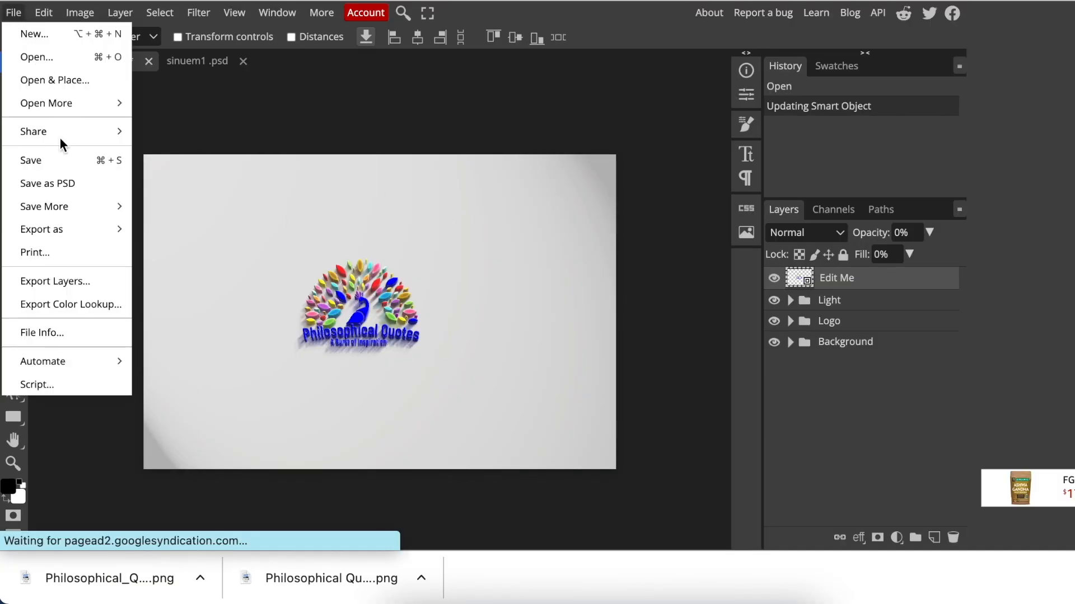
pyautogui.moveTo(62, 233)
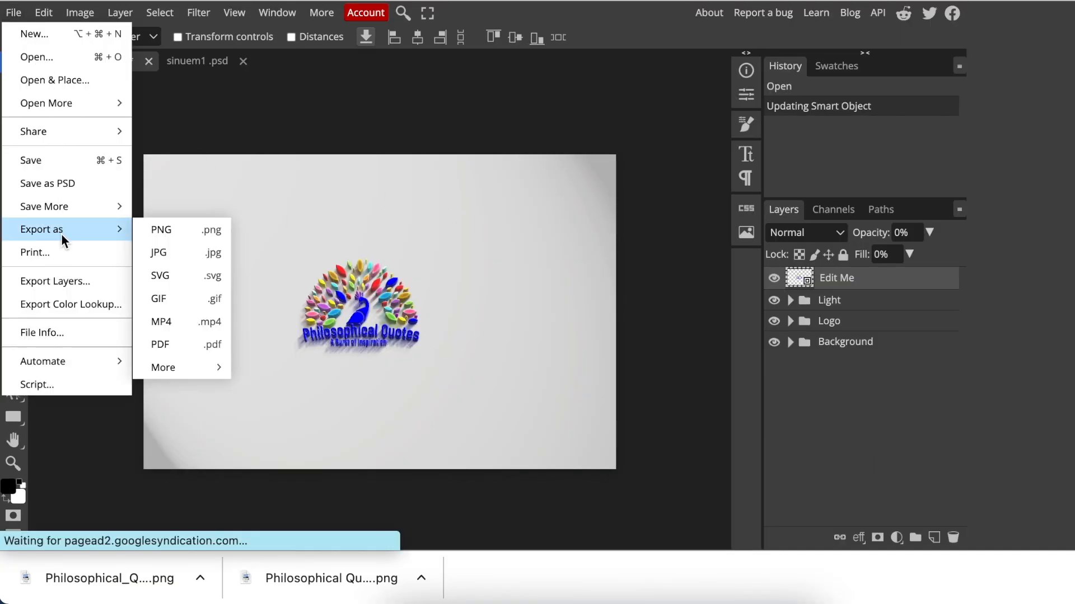
pyautogui.click(196, 250)
pyautogui.click(541, 152)
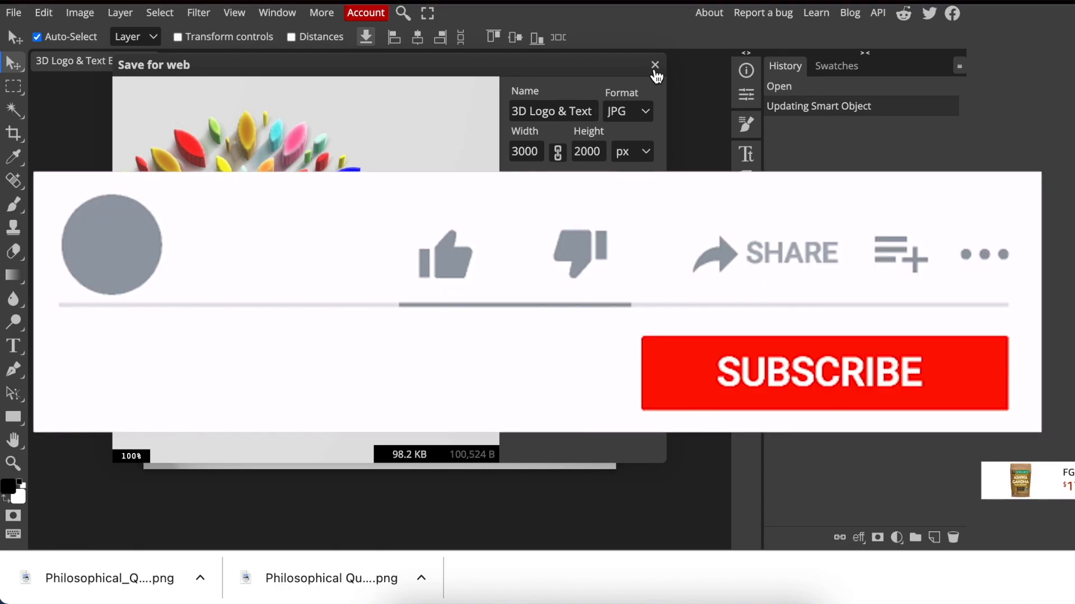
pyautogui.click(655, 72)
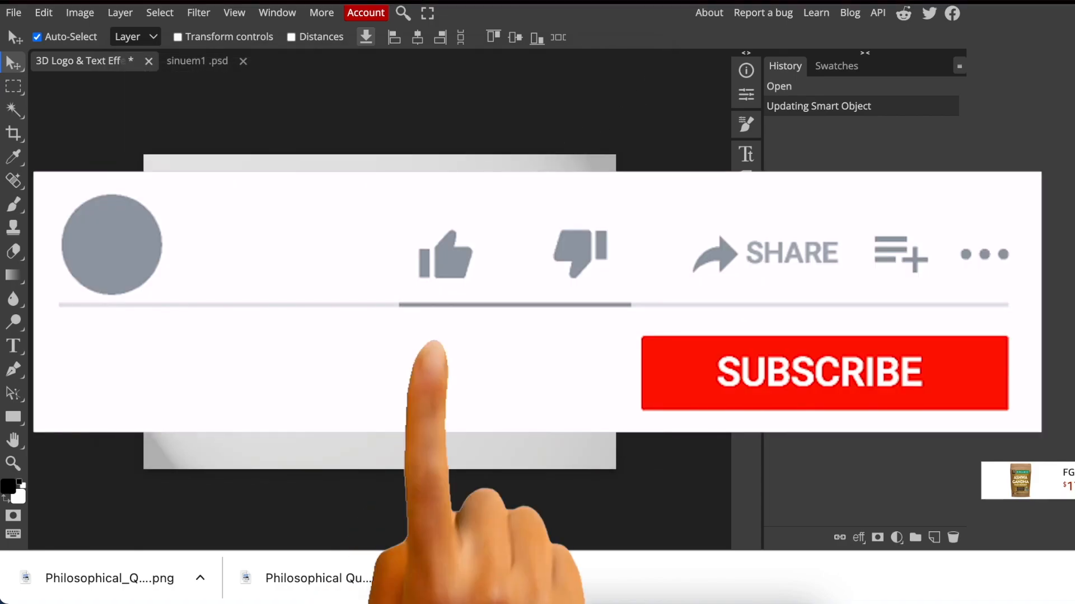